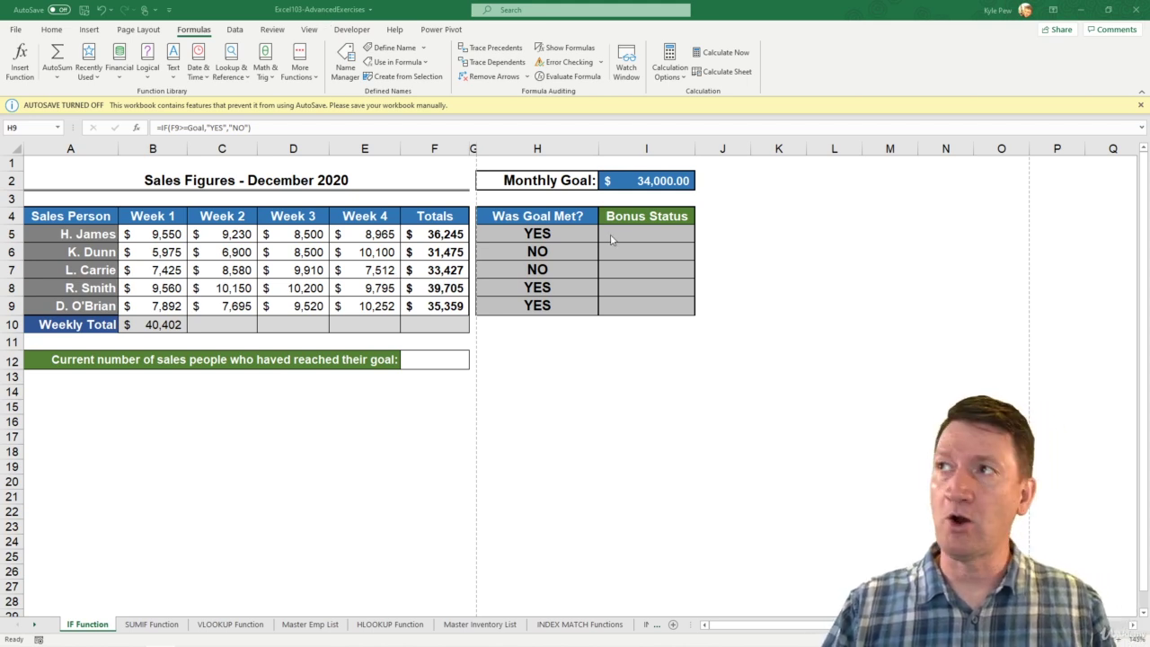
key("ctrl+2")
mouse_move(599, 204)
left_mouse_down()
mouse_move(693, 271)
mouse_move(703, 310)
left_mouse_up()
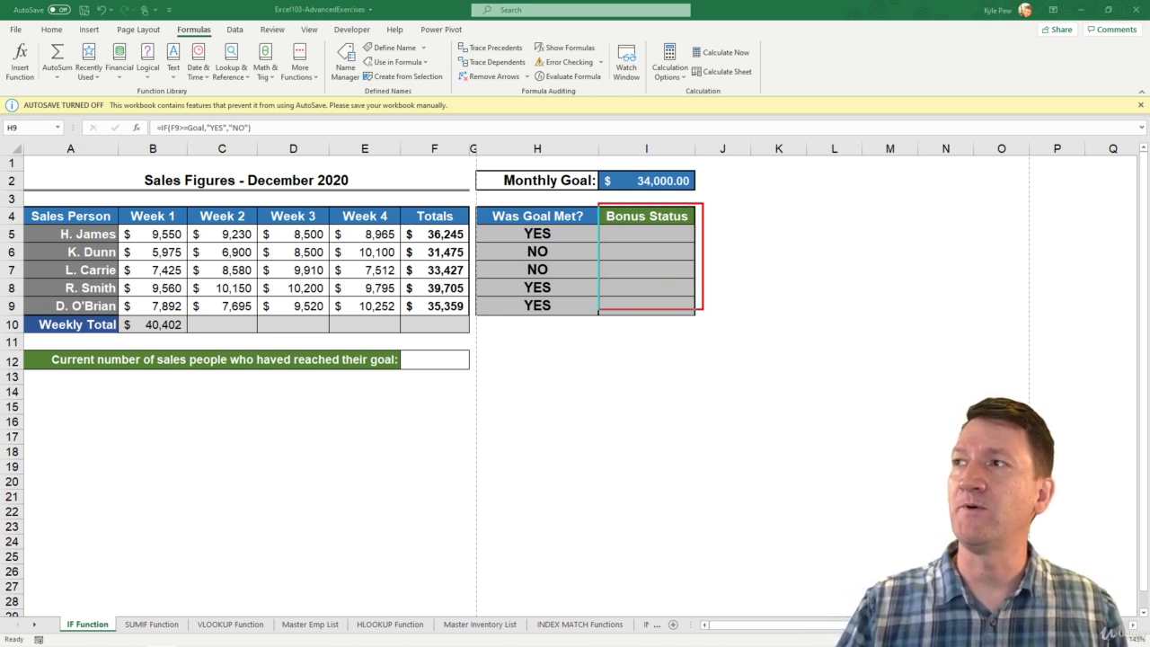
left_click_drag(599, 310, 600, 205)
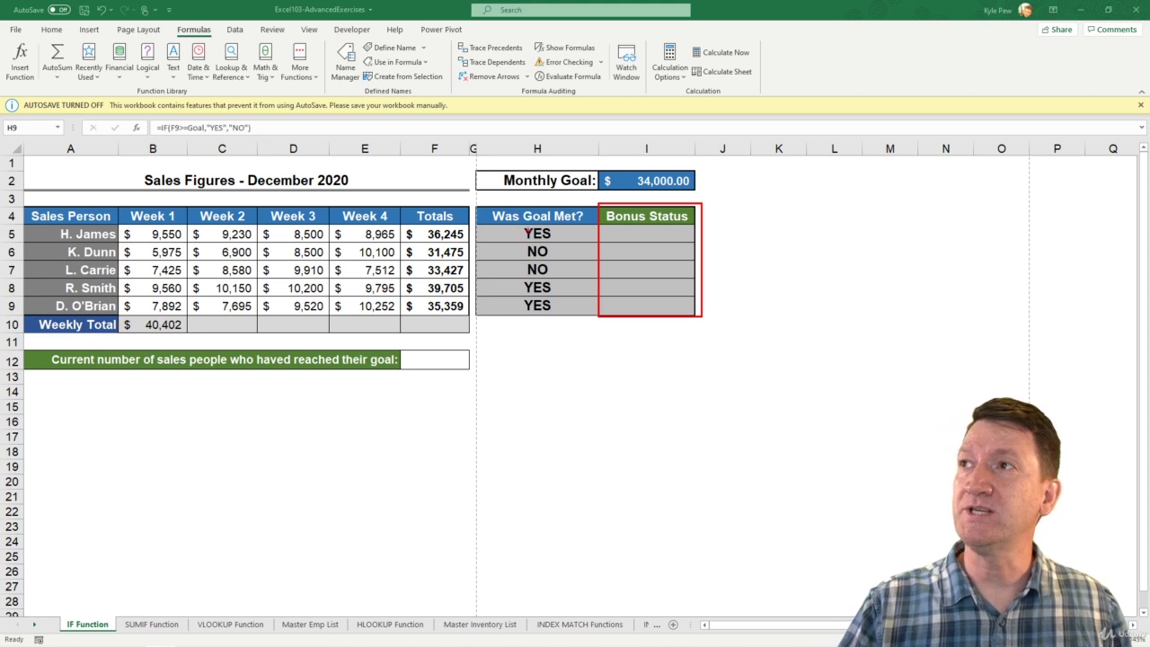
left_click_drag(517, 226, 479, 241)
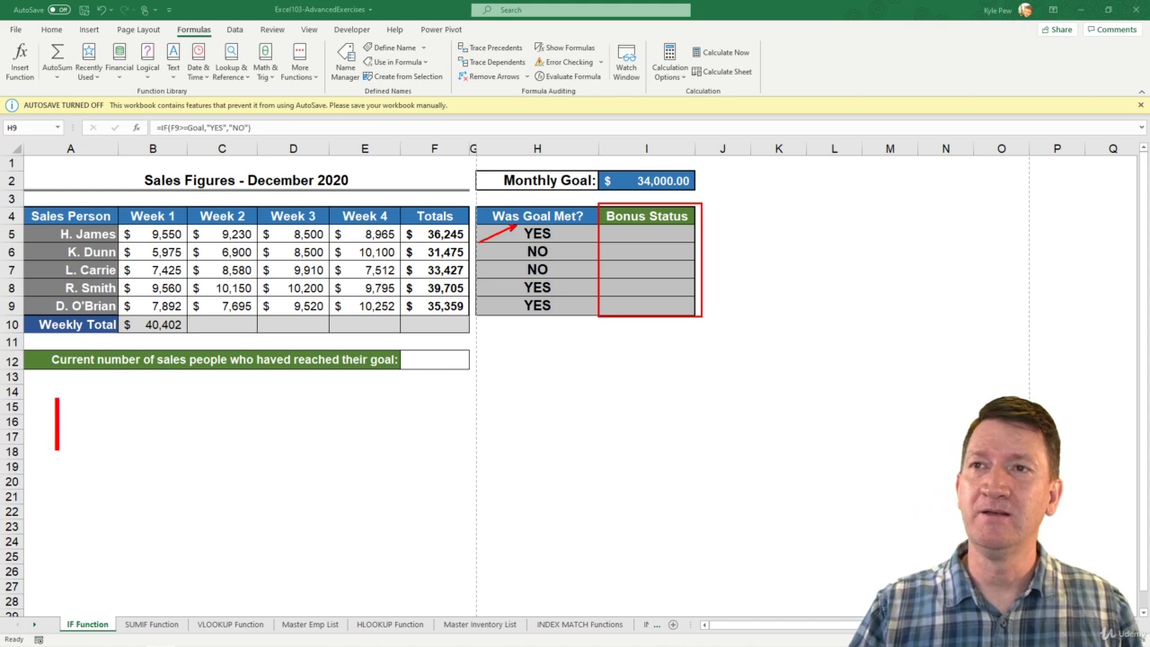
type("=IF(")
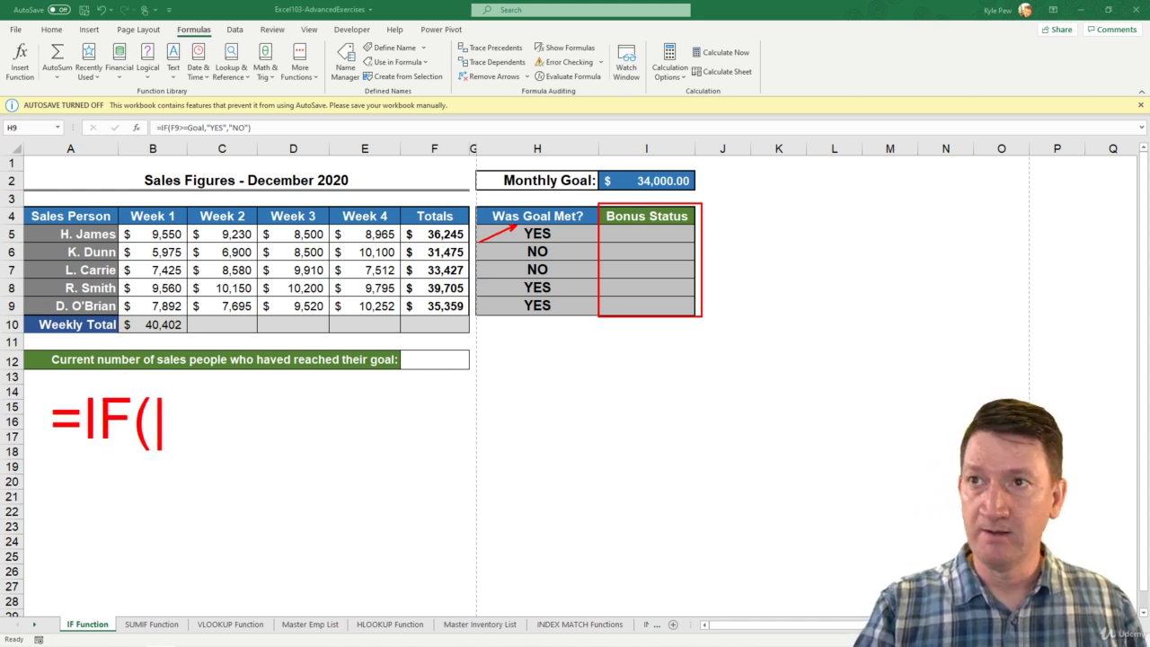
type("TEST")
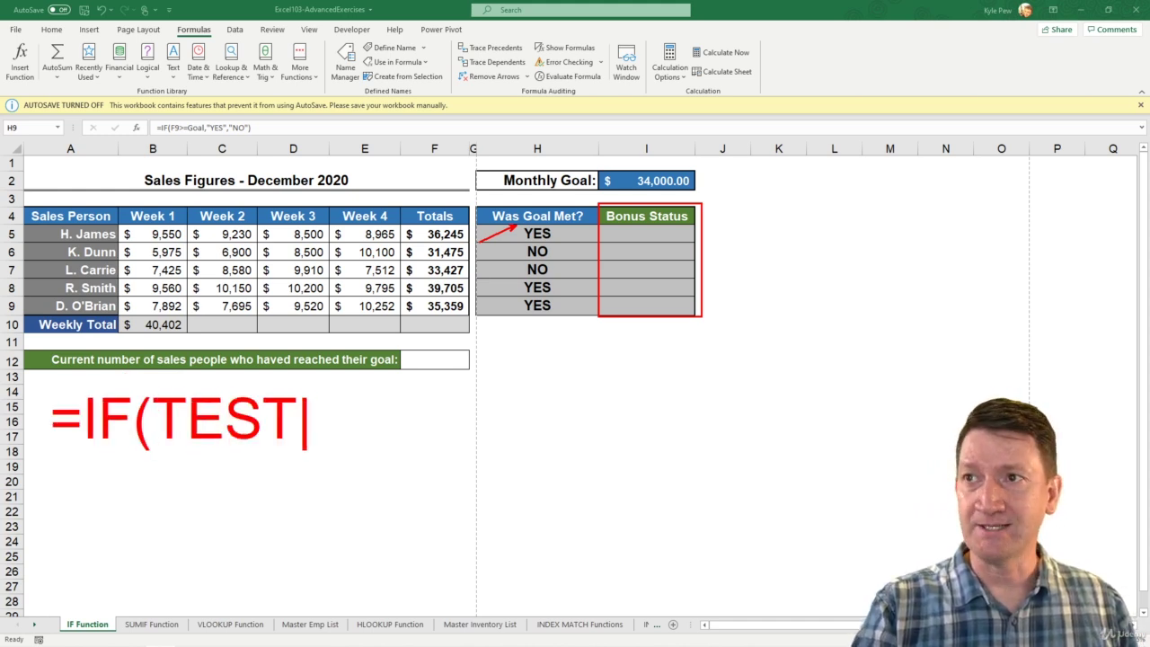
type(", TRU")
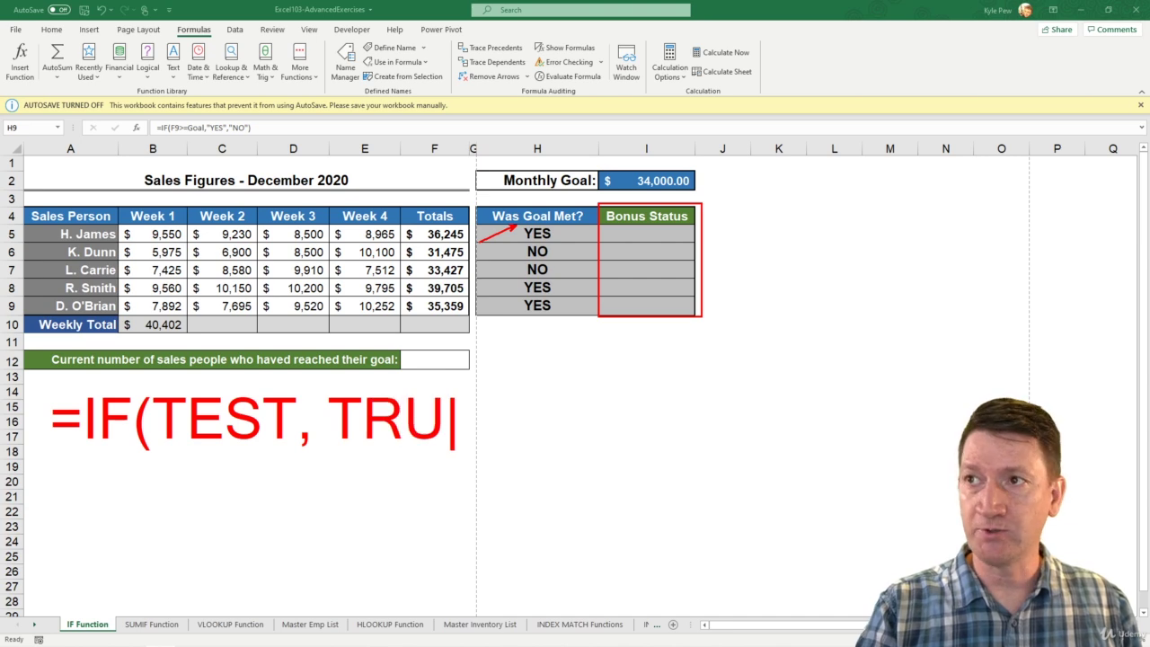
type("E, F")
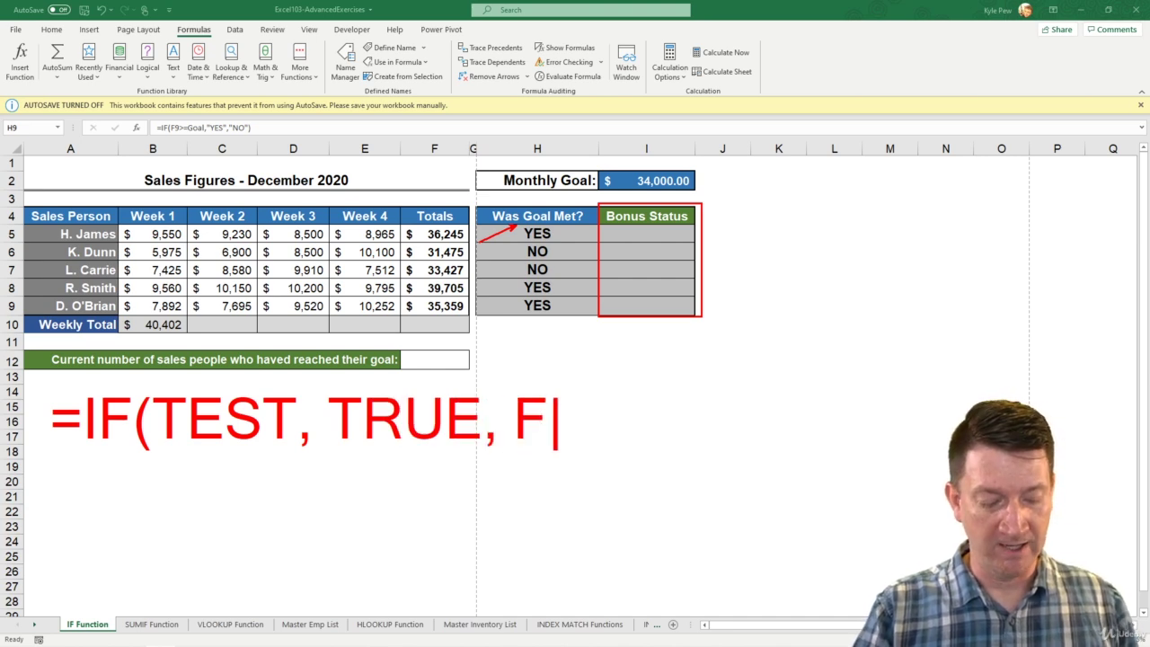
type("ALSE")
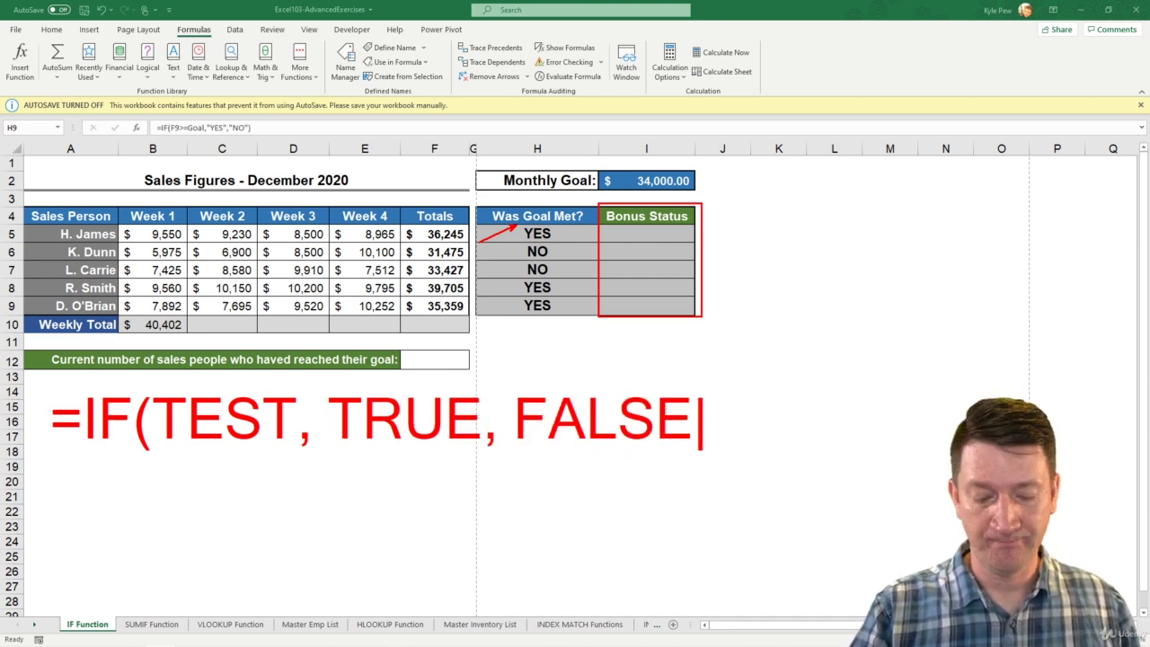
type(")")
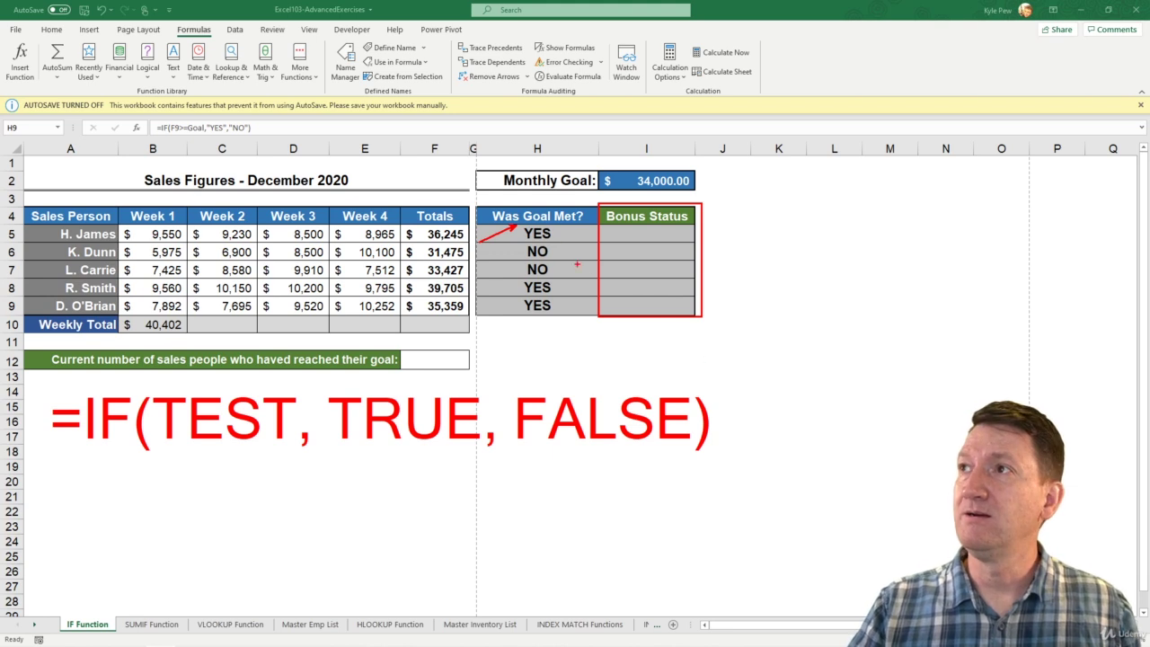
key("Escape")
Inspect the IF formulas in cells H9 and H5 of the Was Goal Met? column without changing them
key("F2")
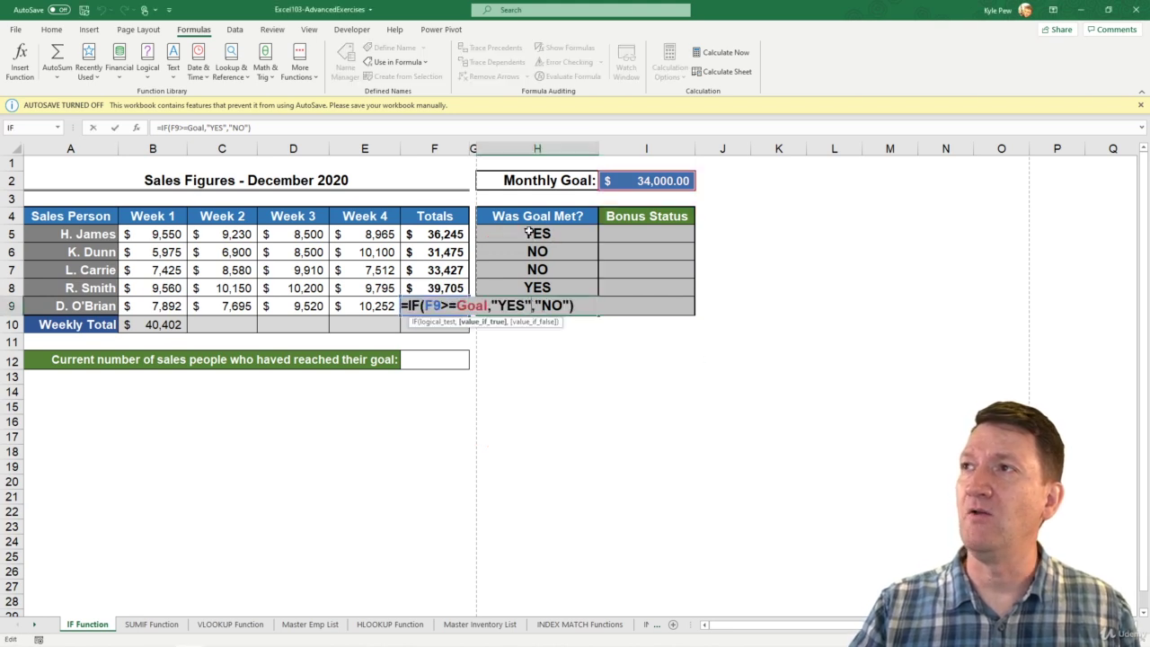
double_click(530, 233)
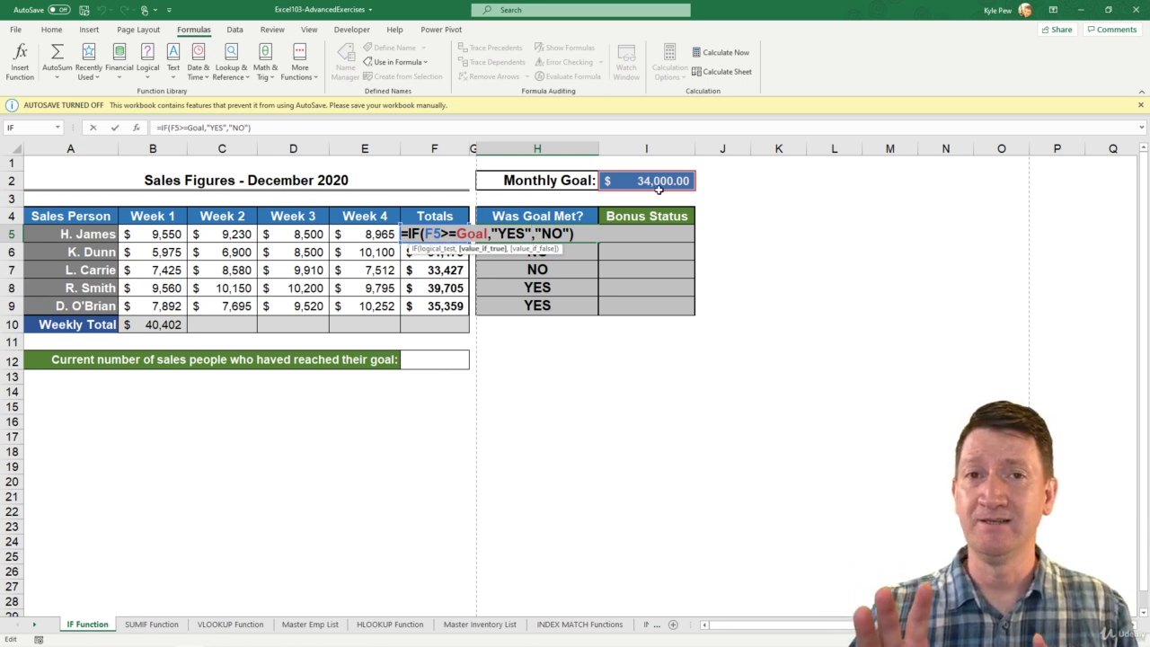
key("Escape")
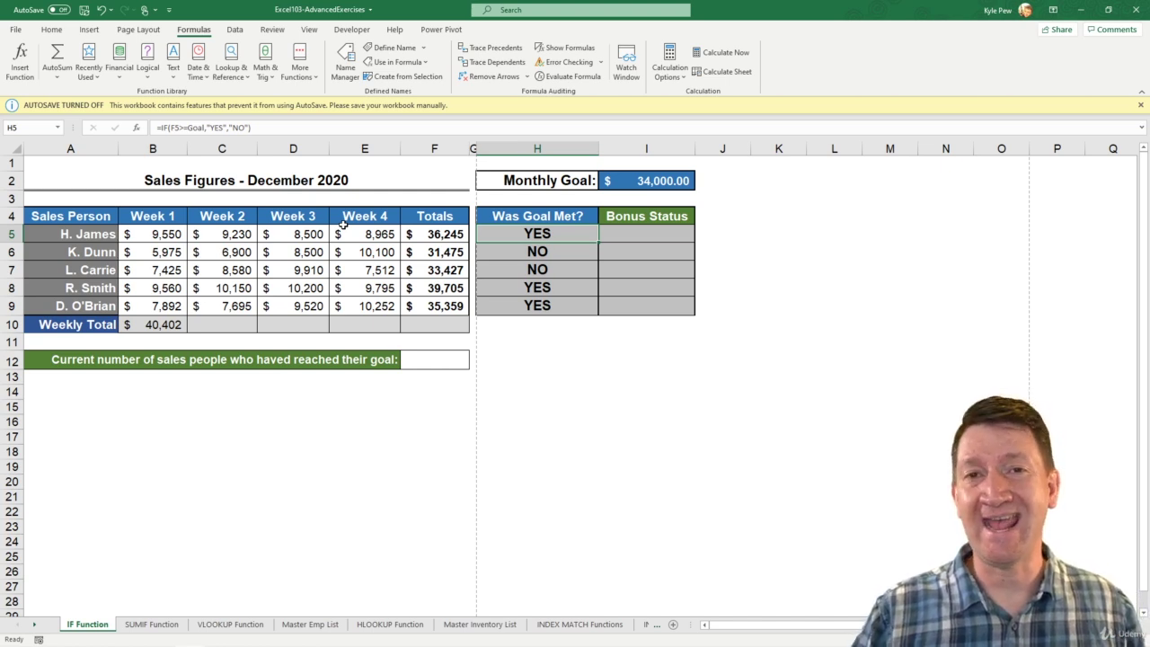
Start an AND function in cell B17 and open its function arguments, keeping the sales table rows in view
left_click(110, 440)
left_click(165, 440)
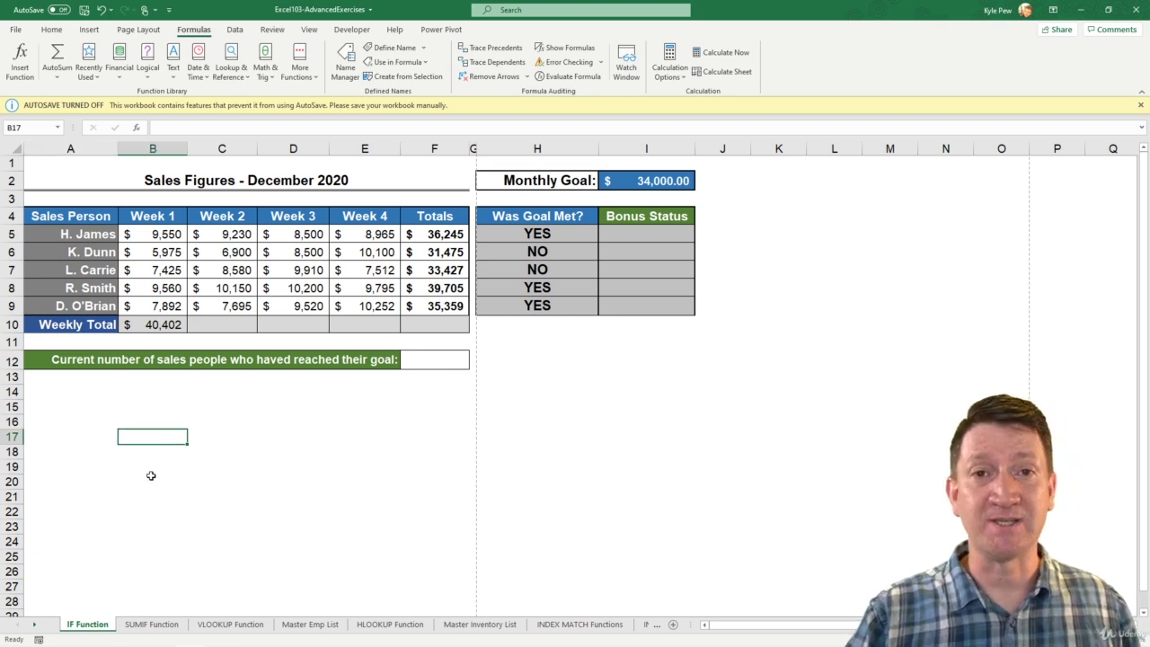
type("=AND")
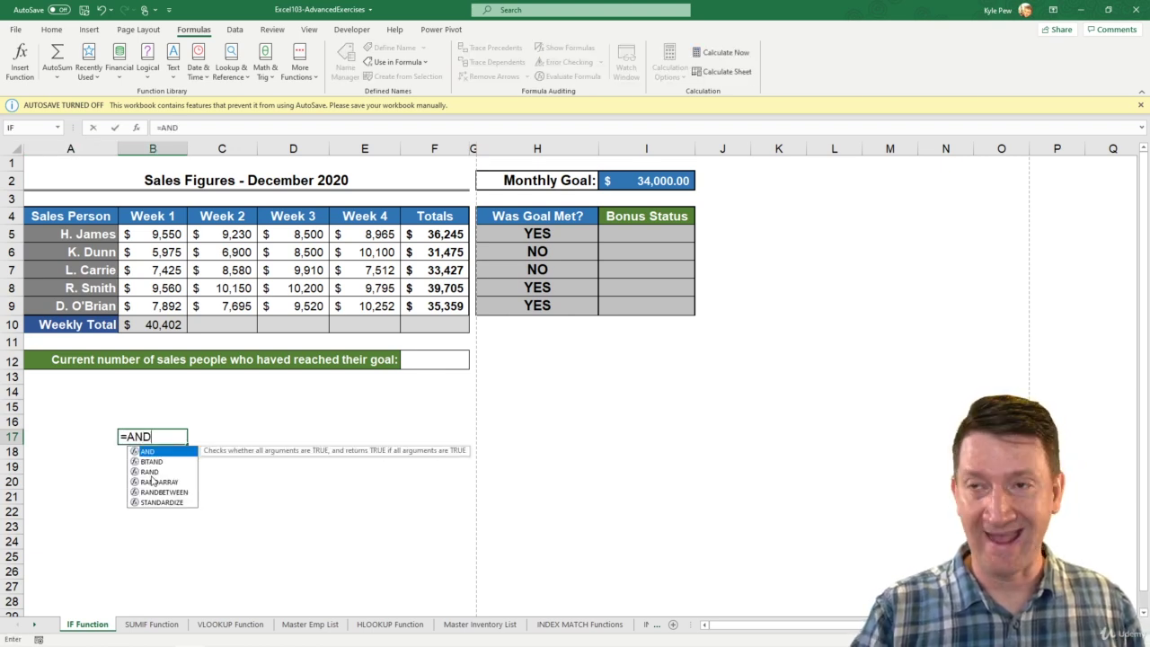
type("(")
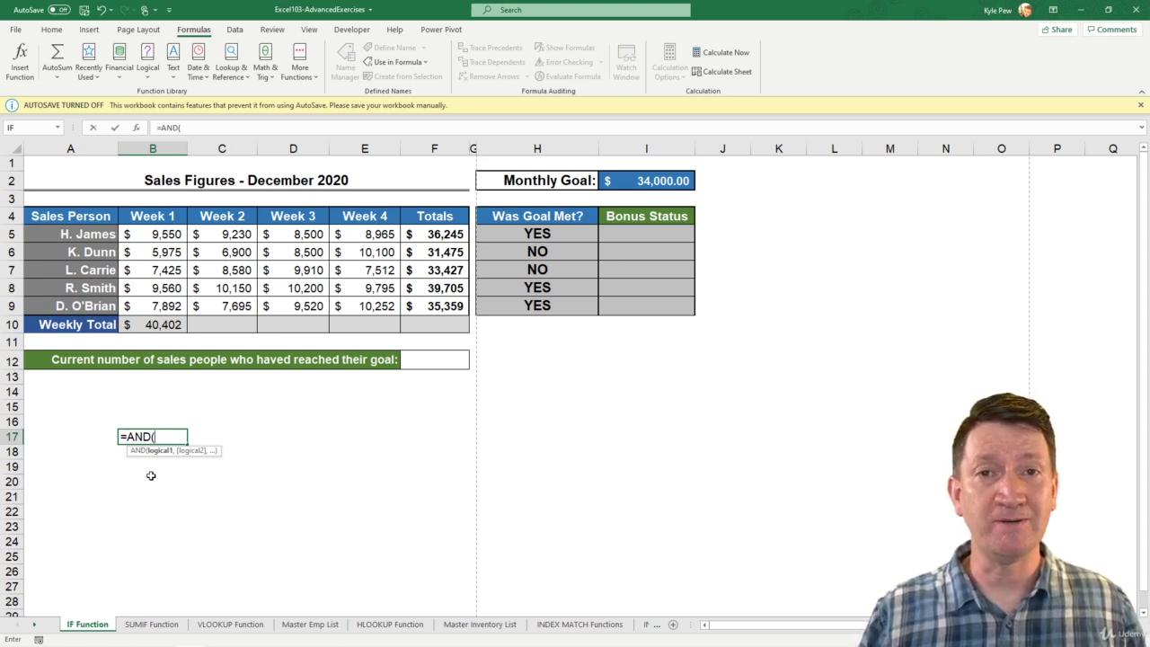
left_click(135, 127)
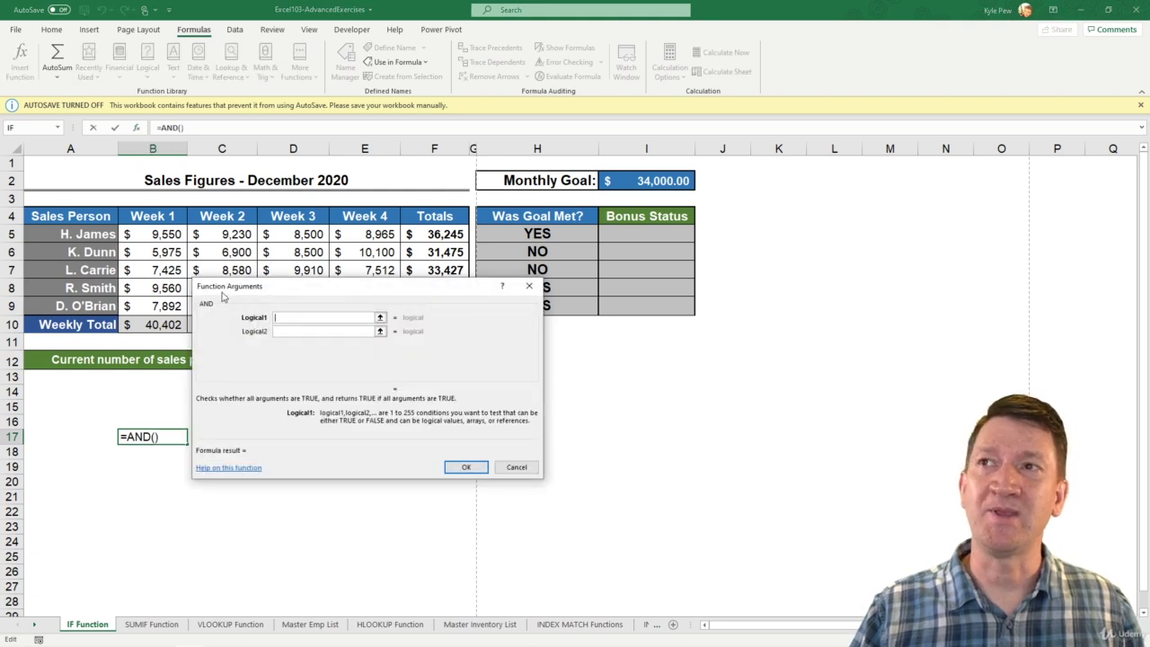
left_click_drag(229, 296, 271, 331)
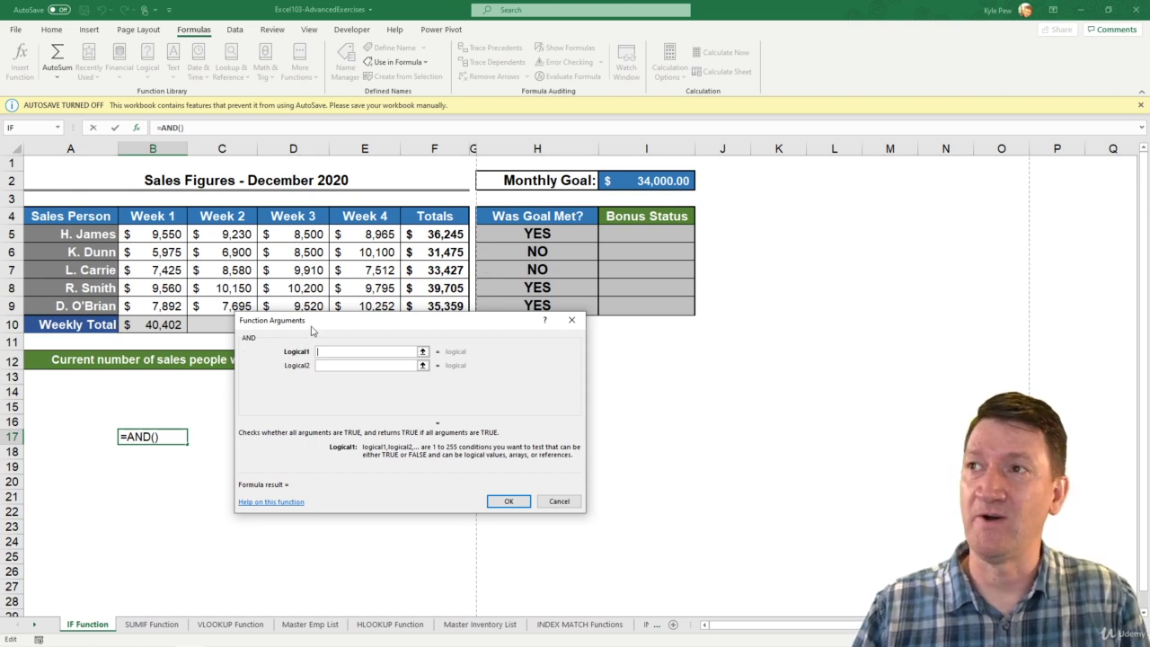
left_click_drag(333, 325, 334, 339)
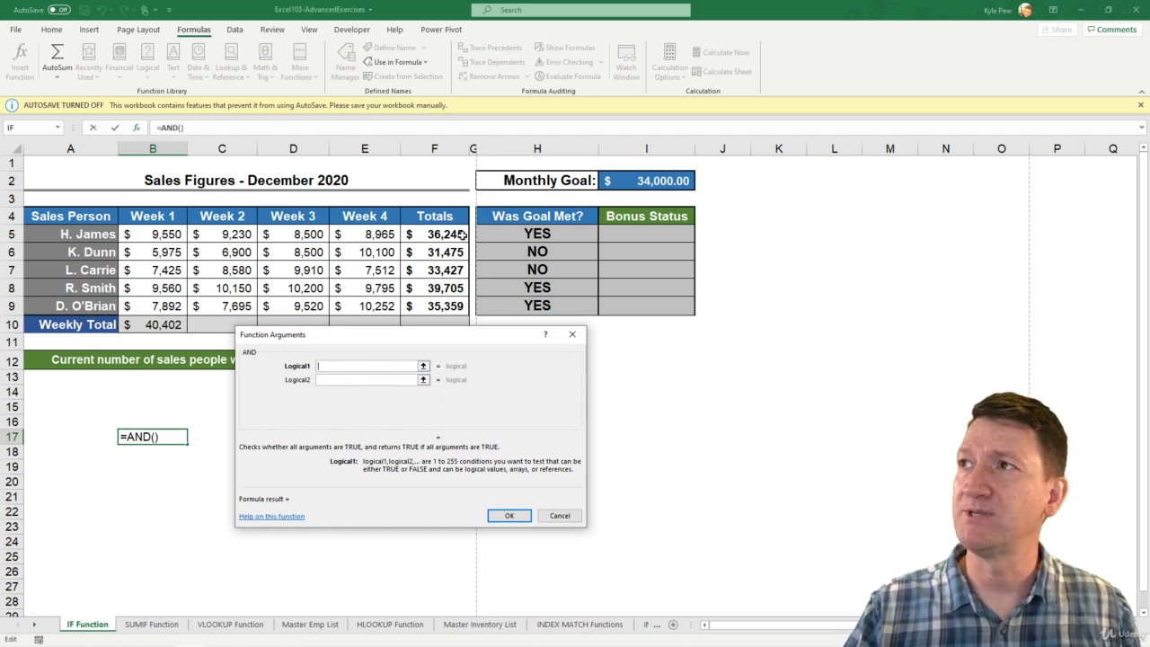
Set the AND function's first two conditions to H5="Yes" and B5>=8000
left_click(536, 235)
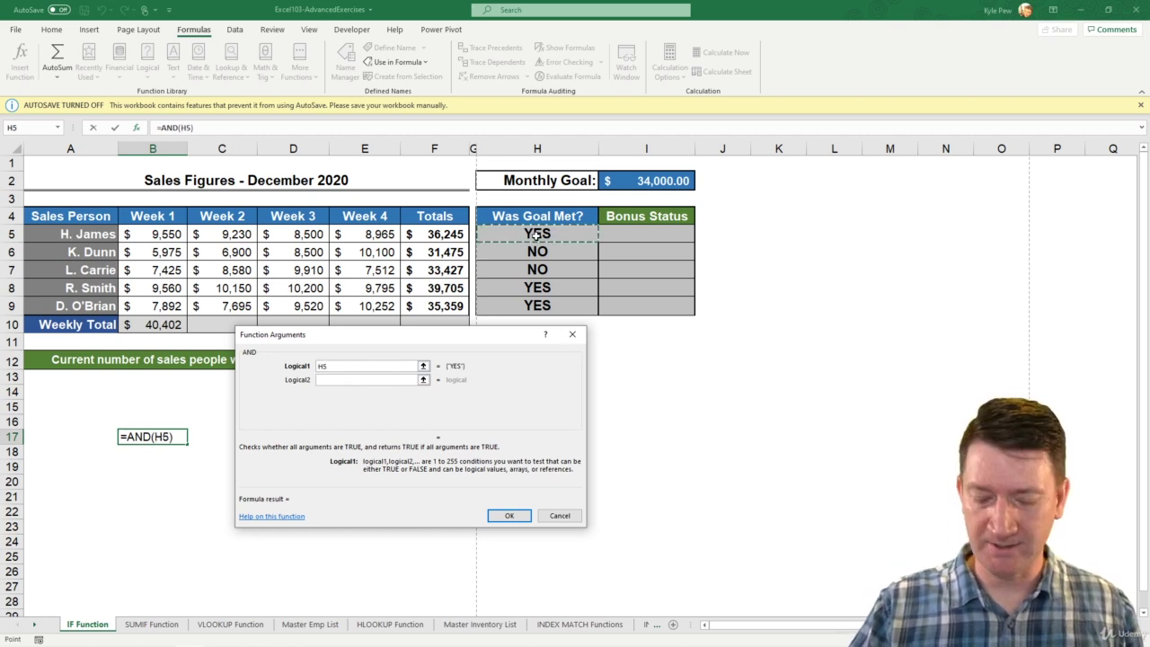
type("=\"Y")
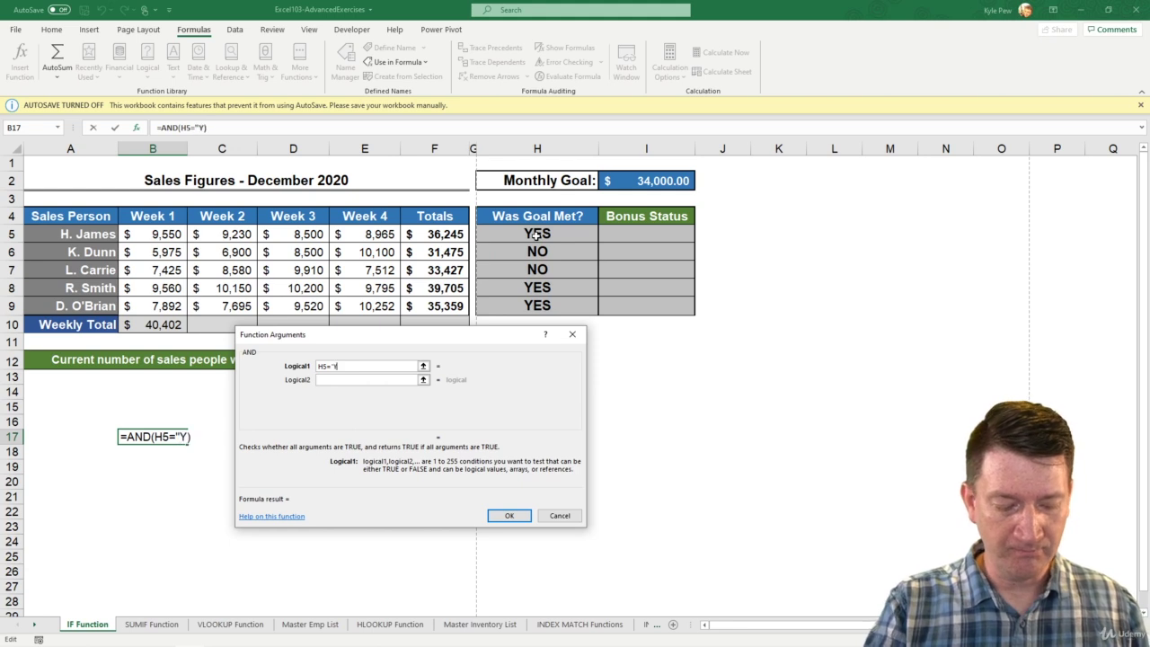
type("es\"")
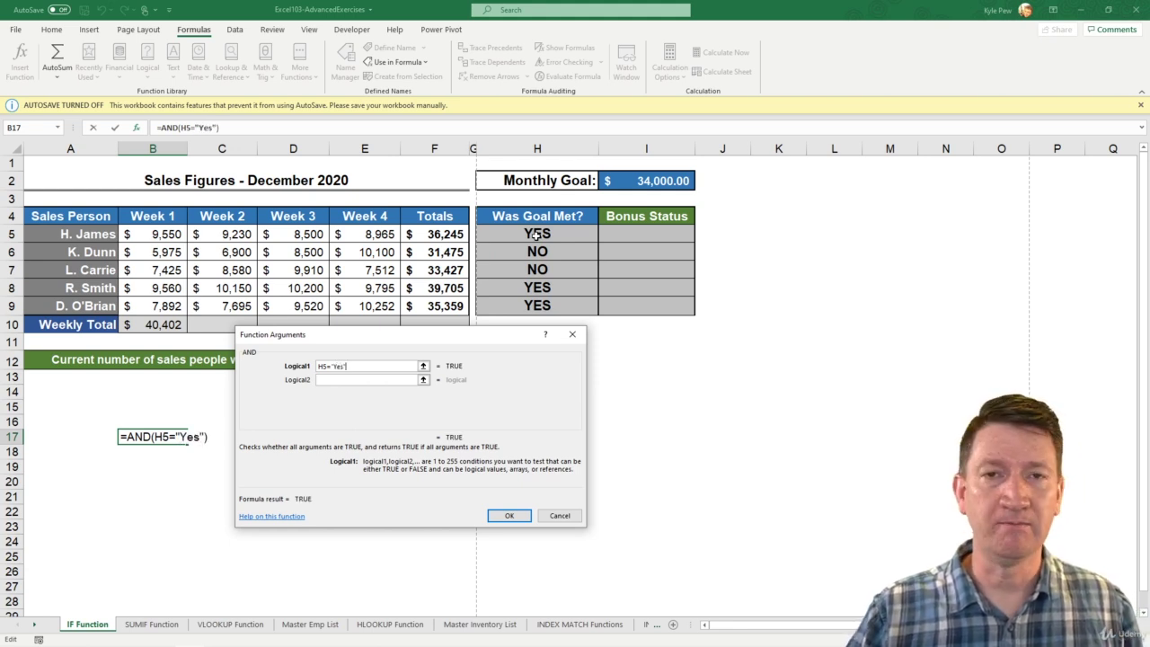
left_click(325, 381)
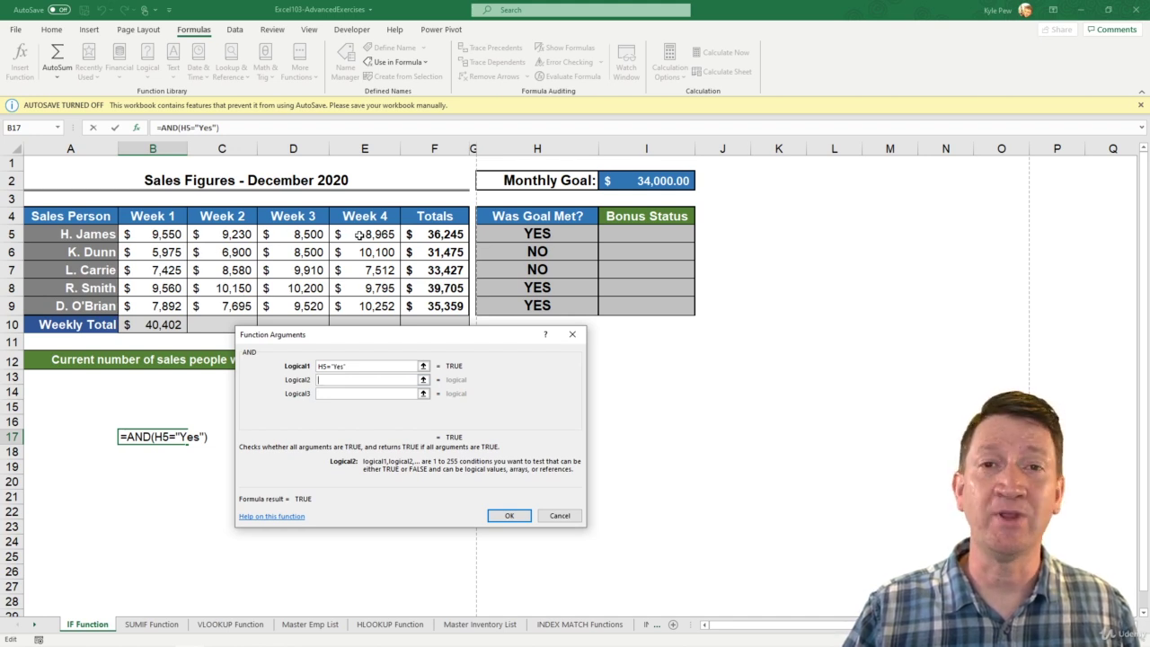
left_click(153, 234)
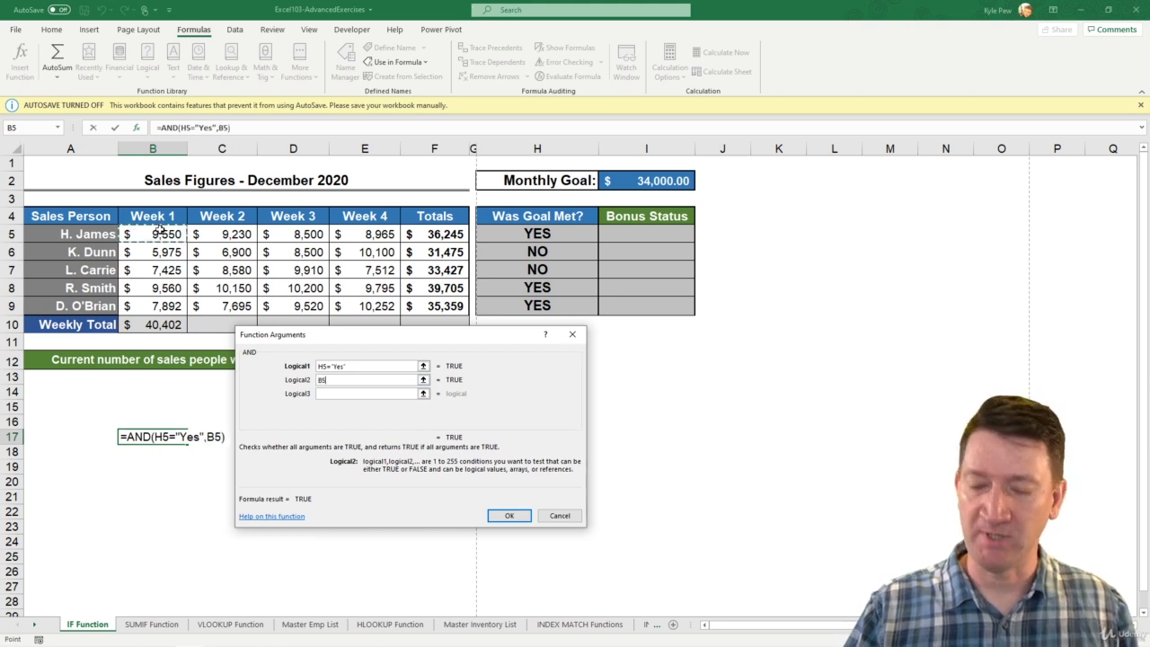
type(">=8000")
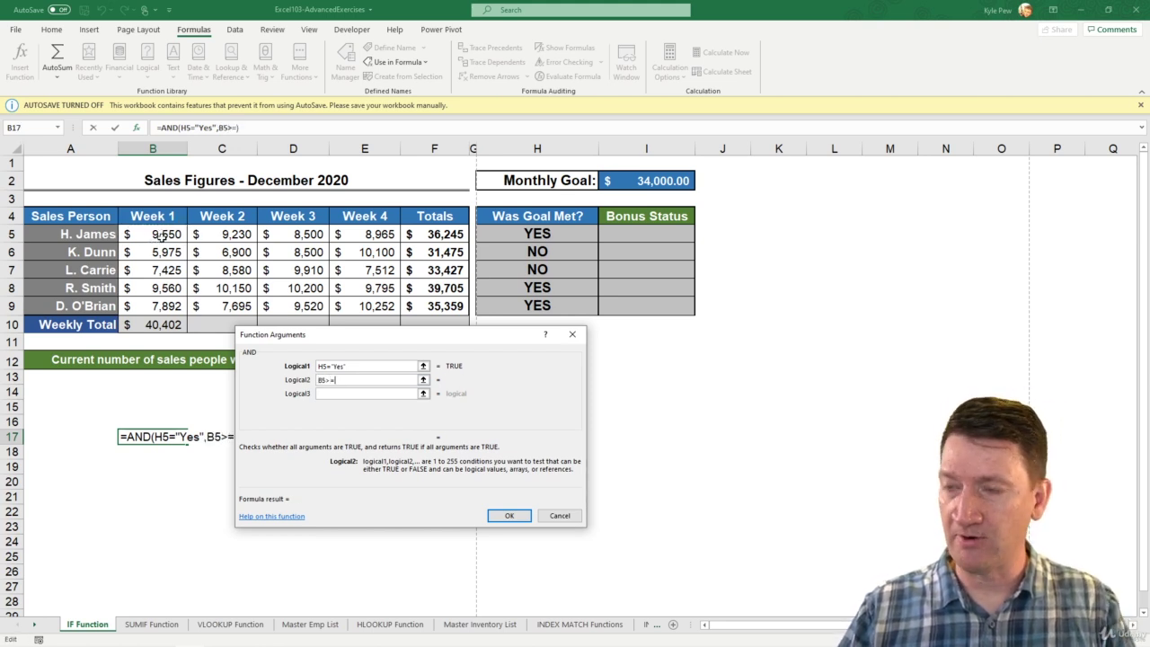
Add C5>=8000 and D5>=8000 as the third and fourth conditions of the AND function
left_click(321, 394)
left_click(216, 238)
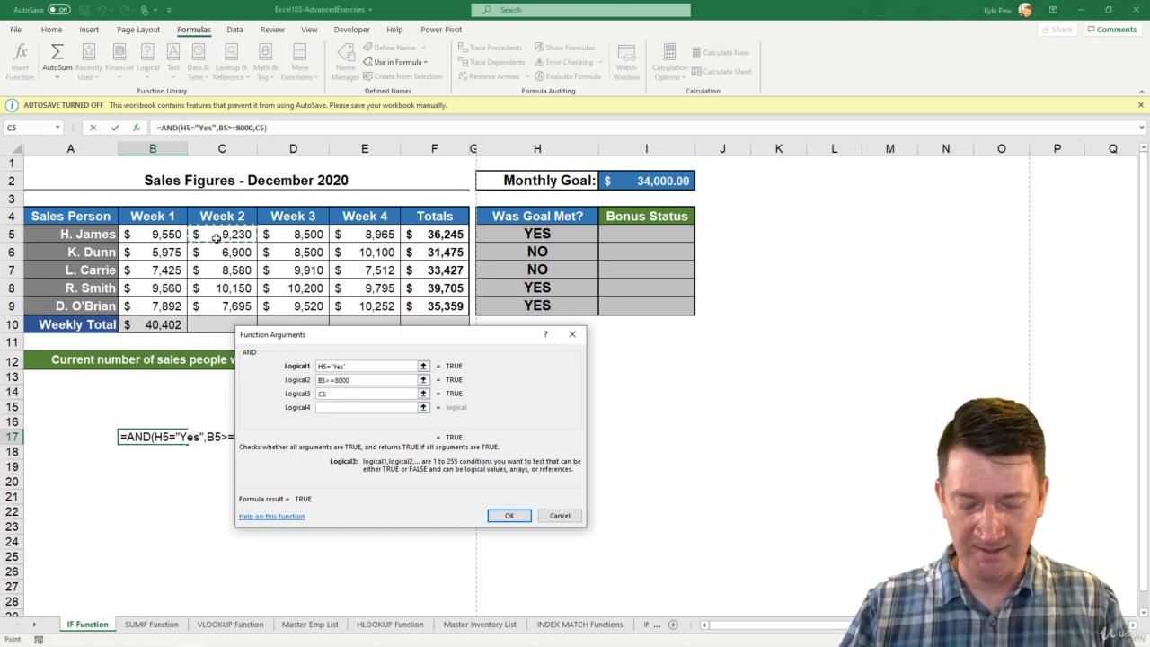
type(">=")
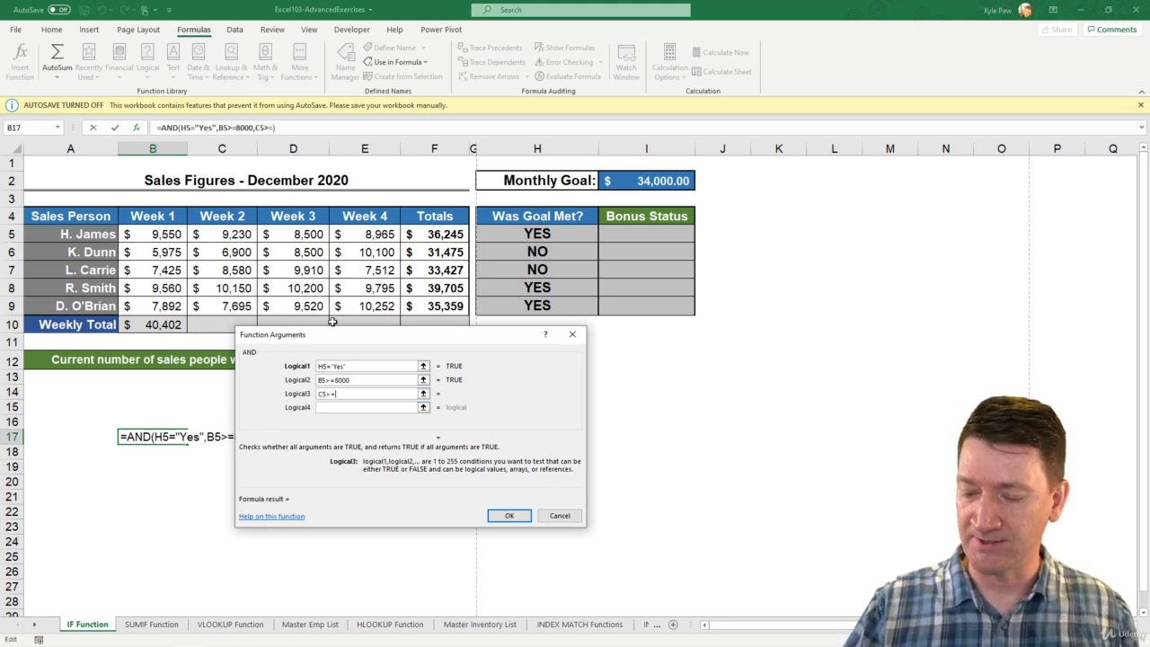
type("8000")
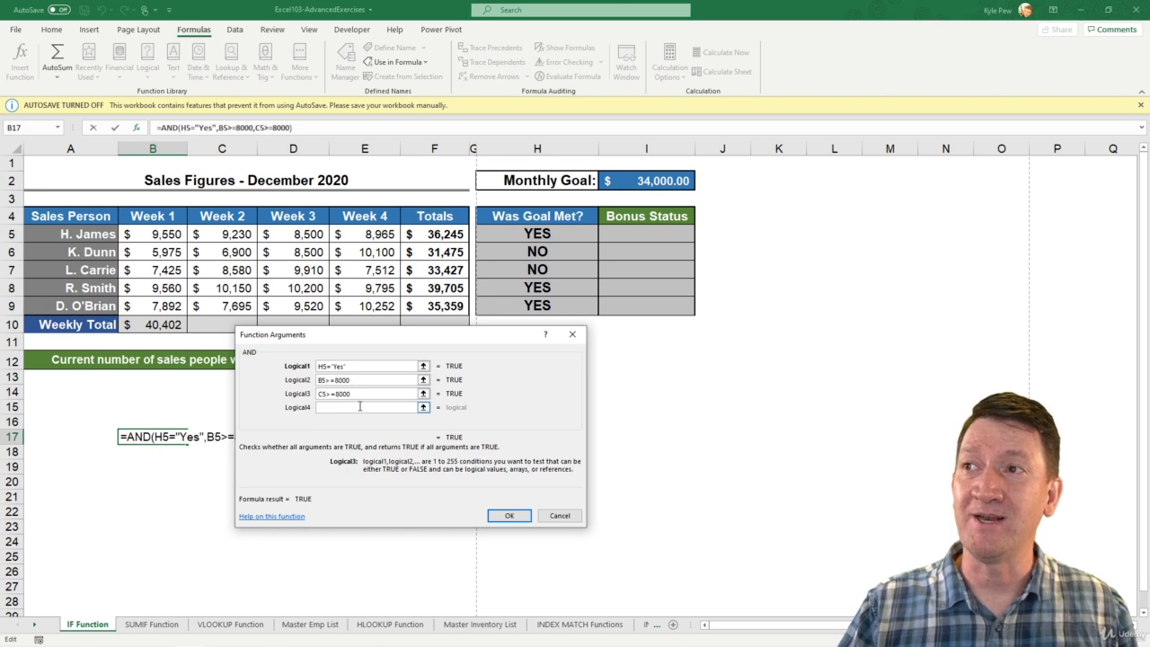
left_click(359, 407)
left_click(305, 235)
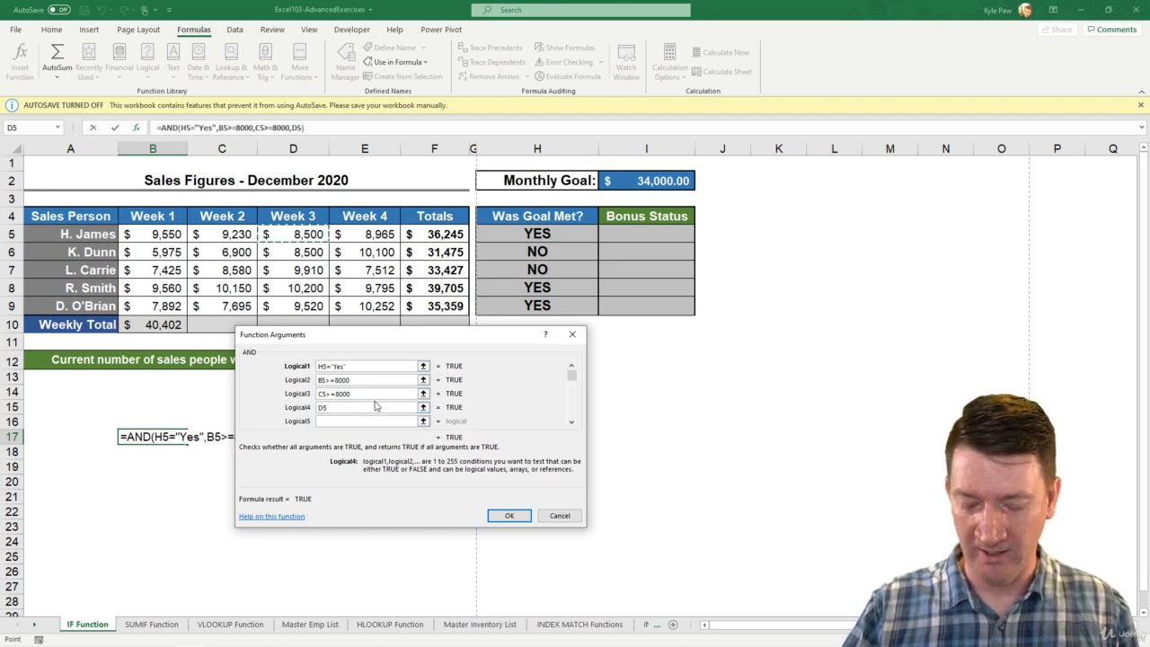
type(">=8000")
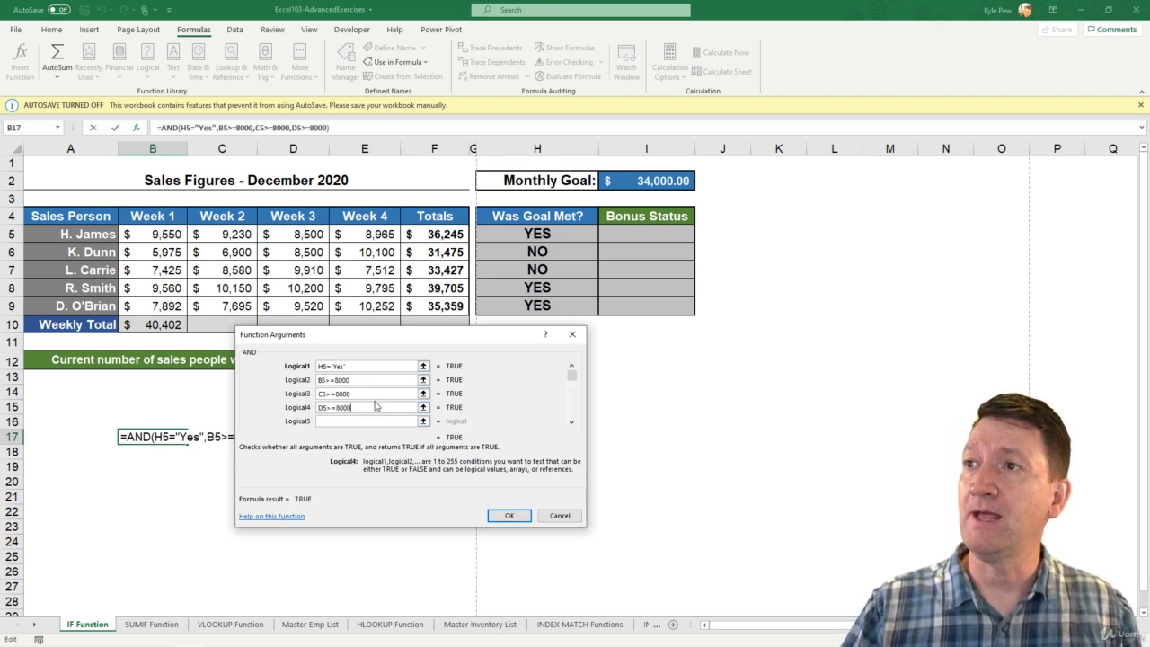
Add E5>=8000 as the fifth condition and enter the completed AND formula in B17
left_click(376, 420)
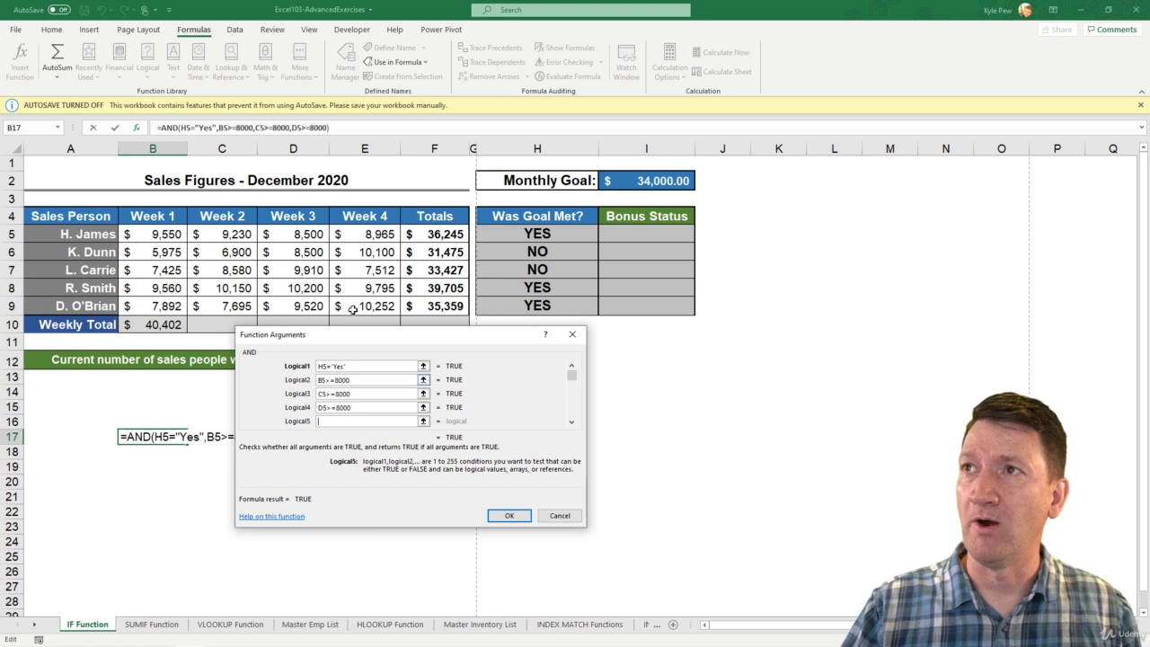
left_click(367, 235)
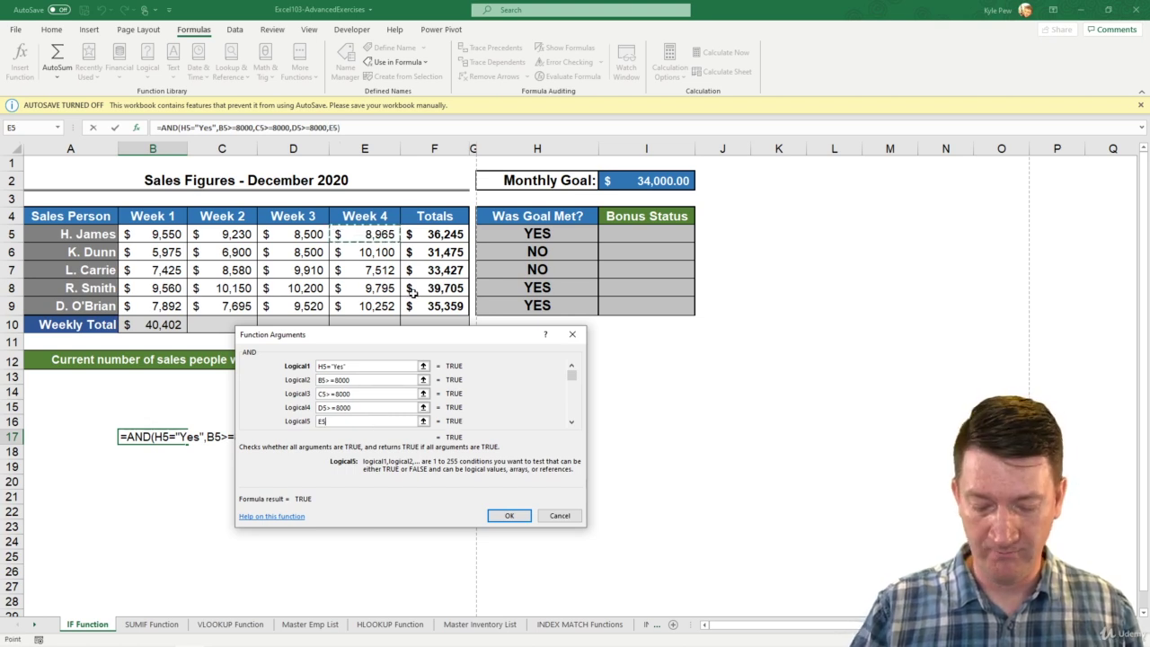
type(">=8000")
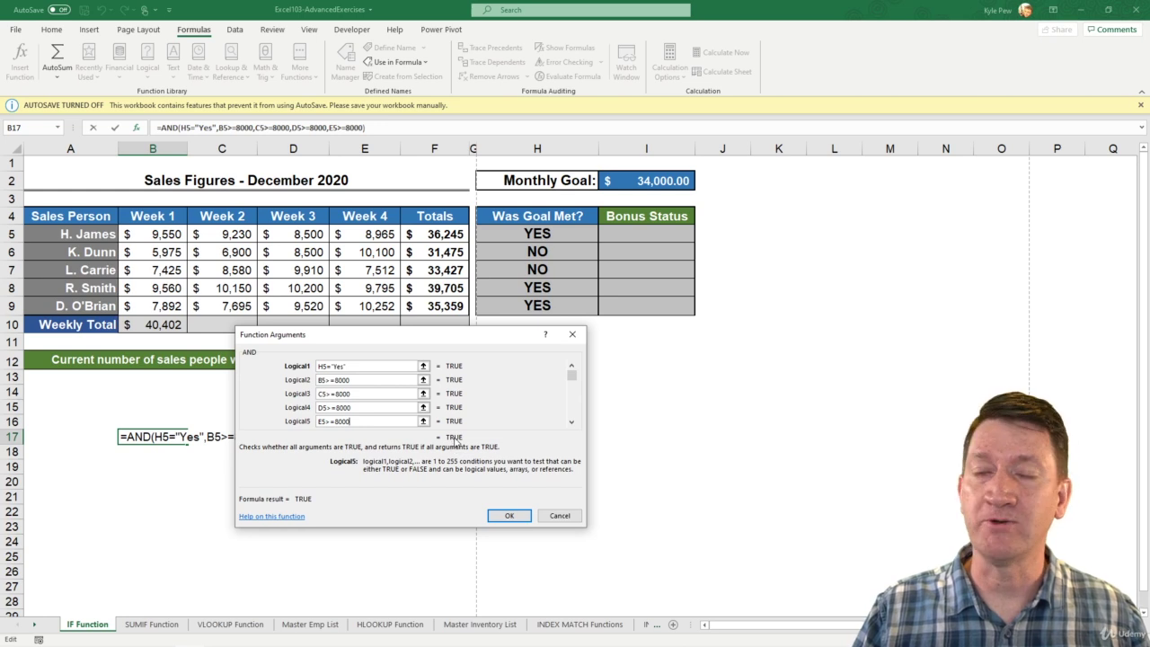
left_click(508, 515)
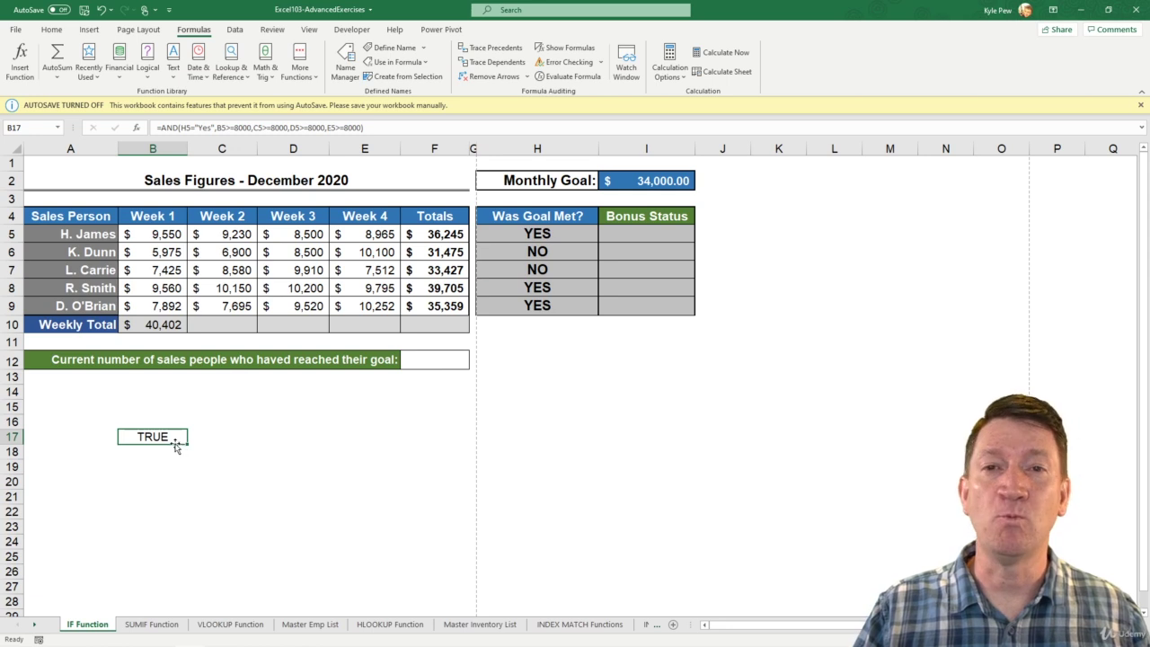
Start an AND formula in B18 with H5="Yes" as its first condition and open its function arguments
left_click(154, 456)
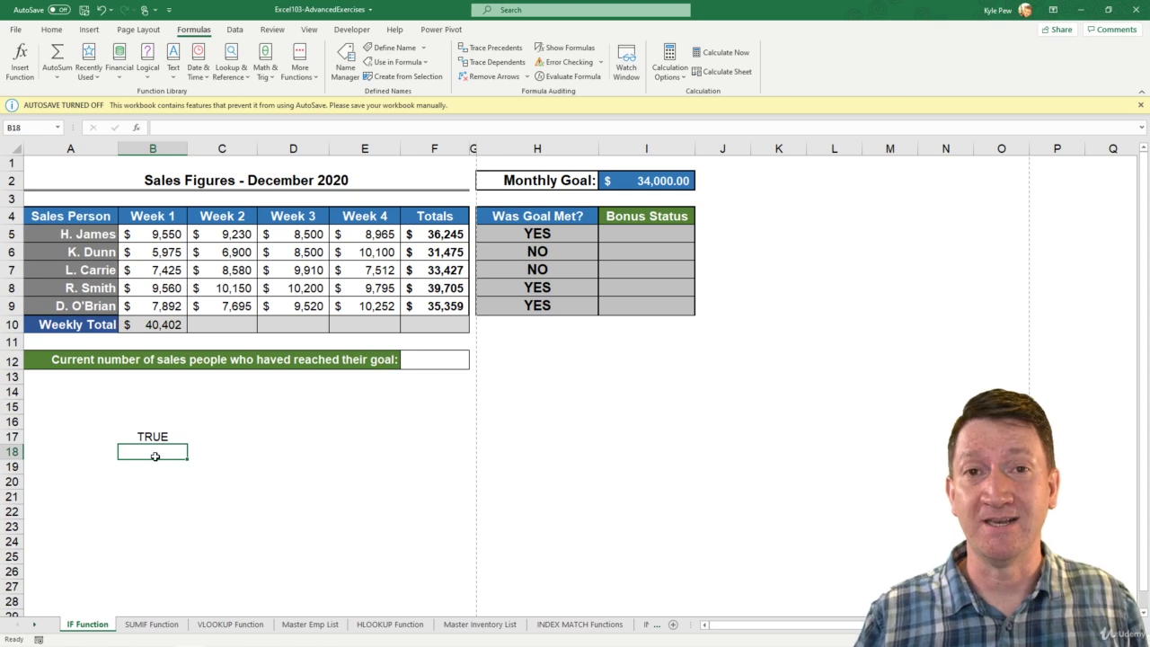
type("=")
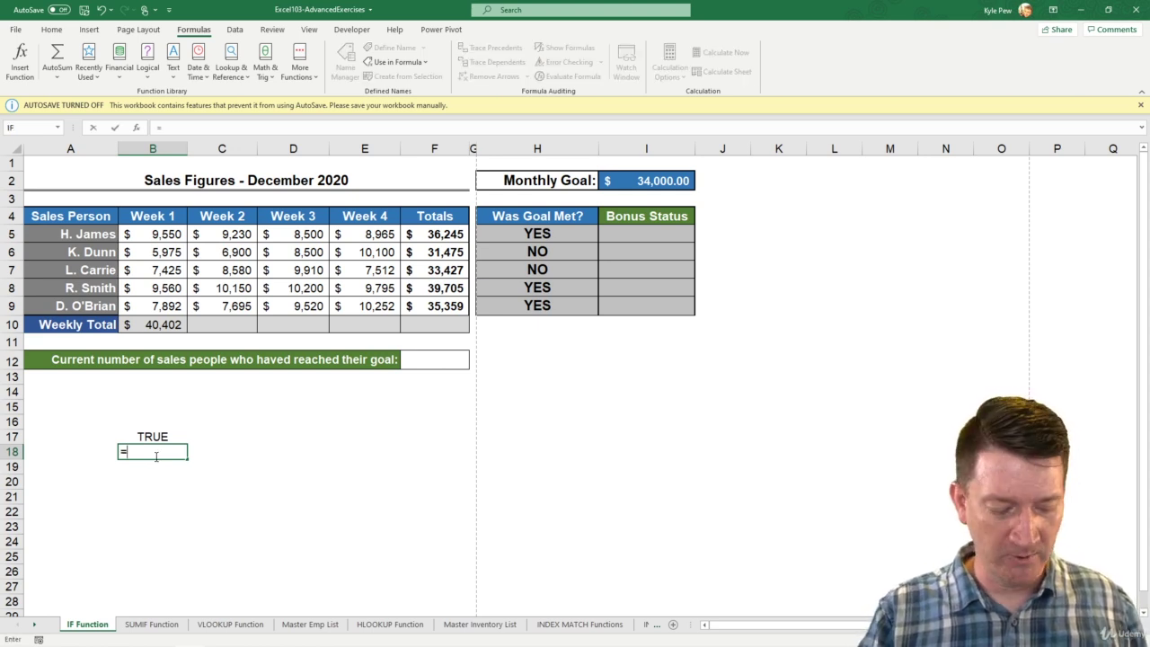
type("AND(")
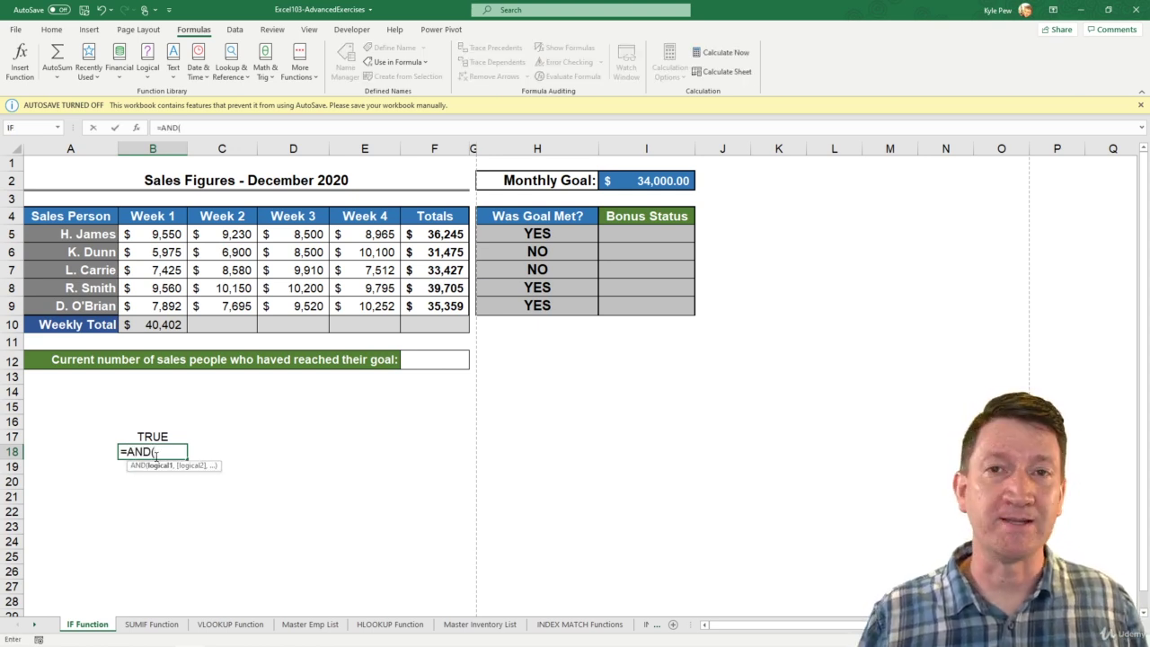
left_click(519, 233)
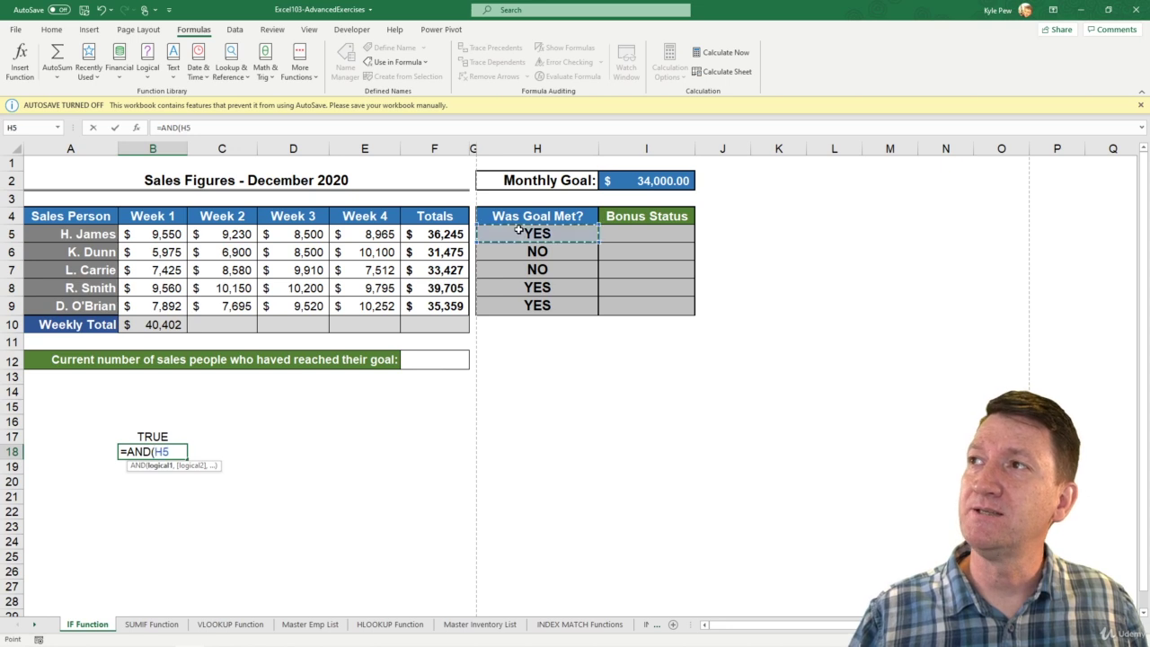
type("=\"Y")
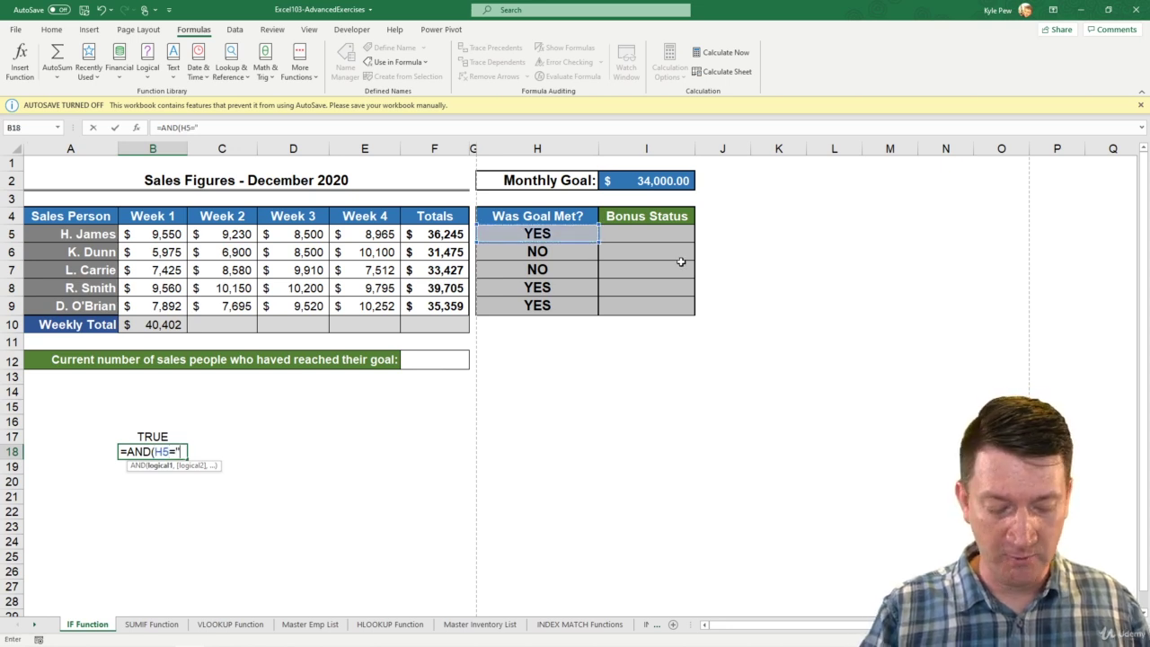
type("es\"")
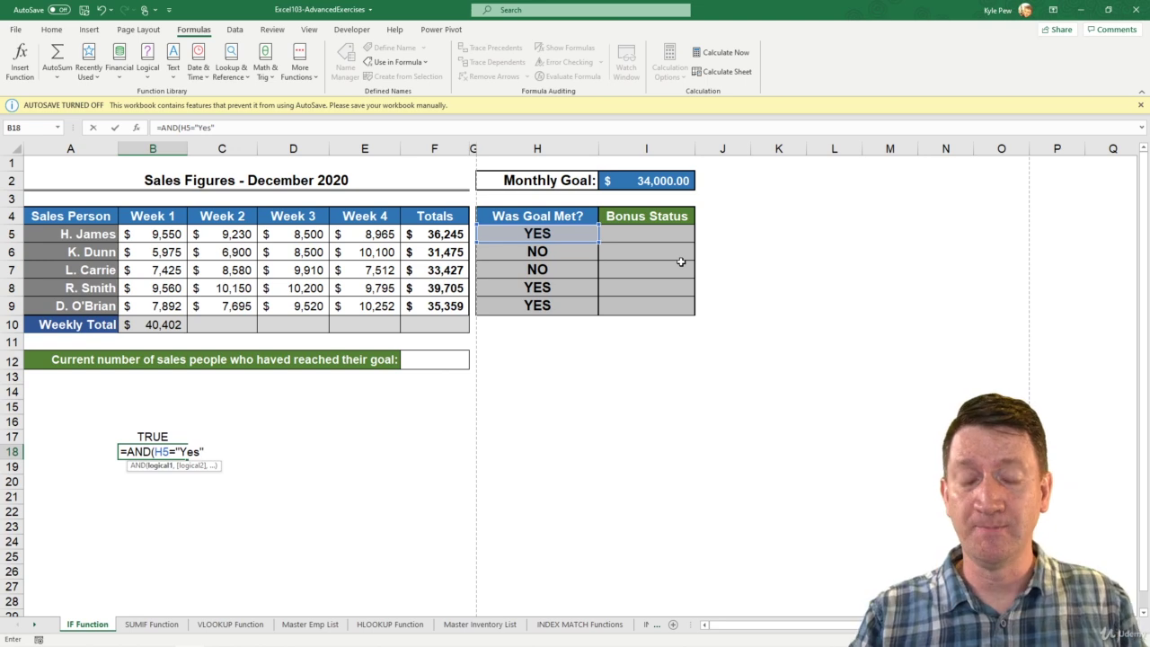
type(",")
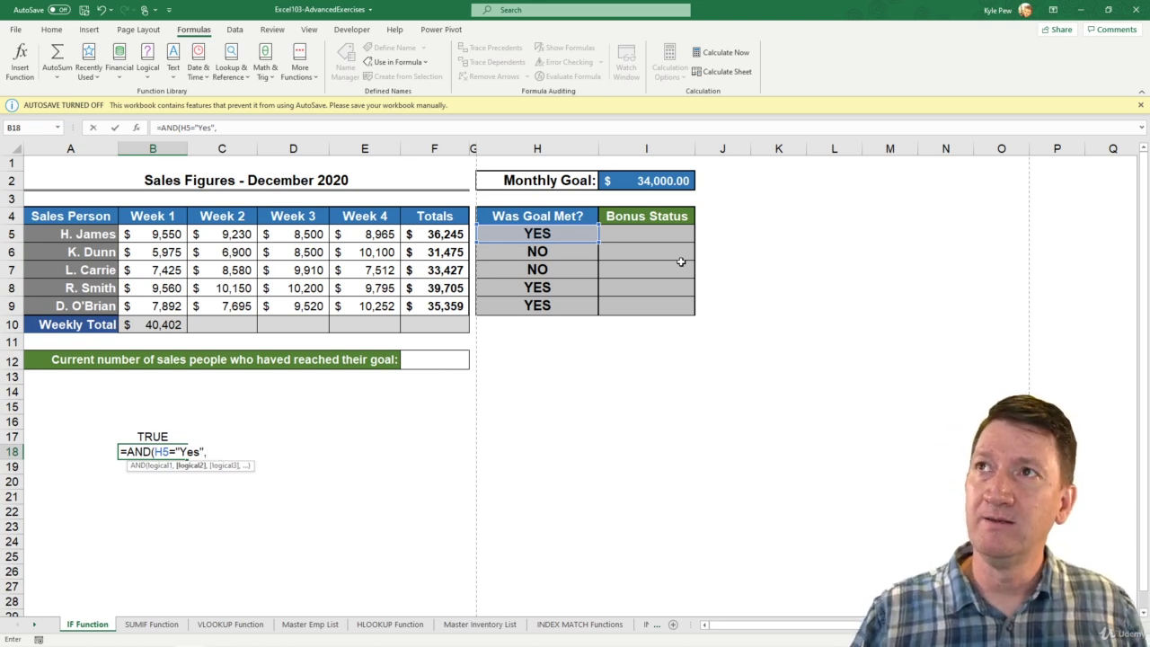
left_click(136, 126)
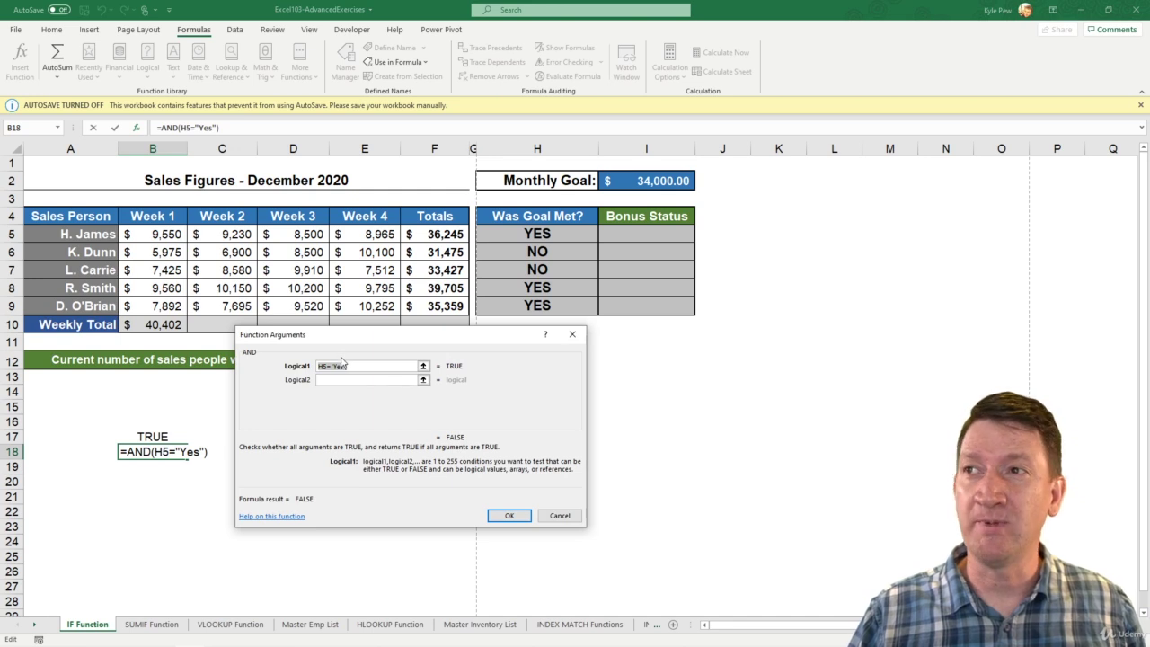
Set the AND function's second condition to MIN(B5:E5)>=8000 and enter the completed formula in B18
left_click(323, 380)
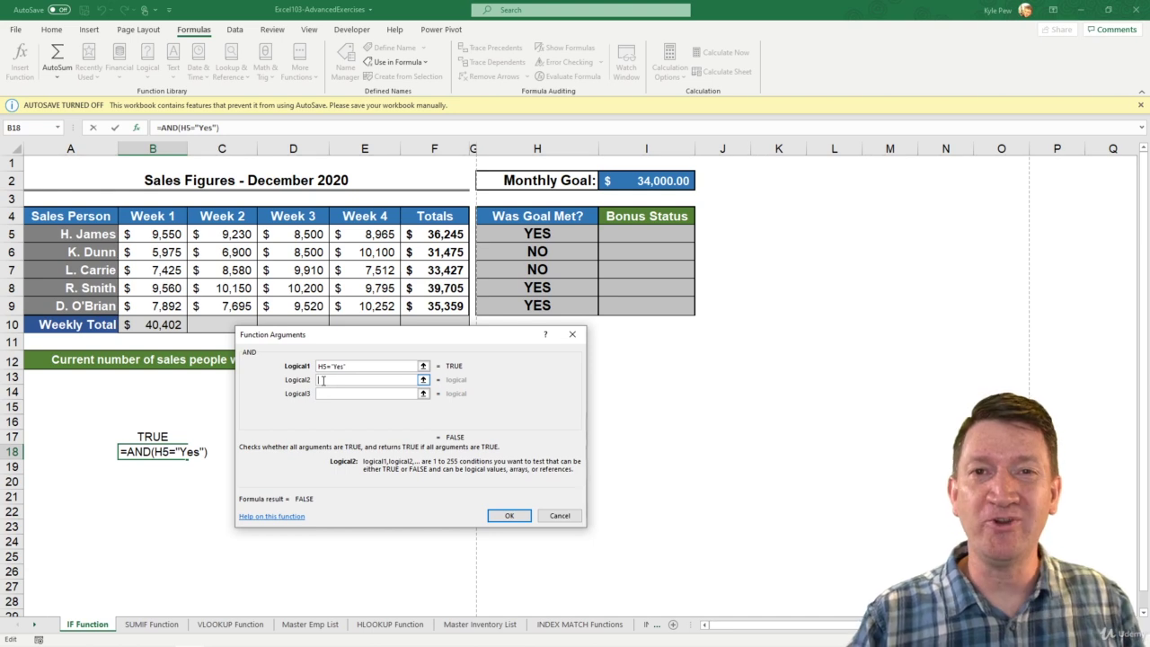
type("MIN")
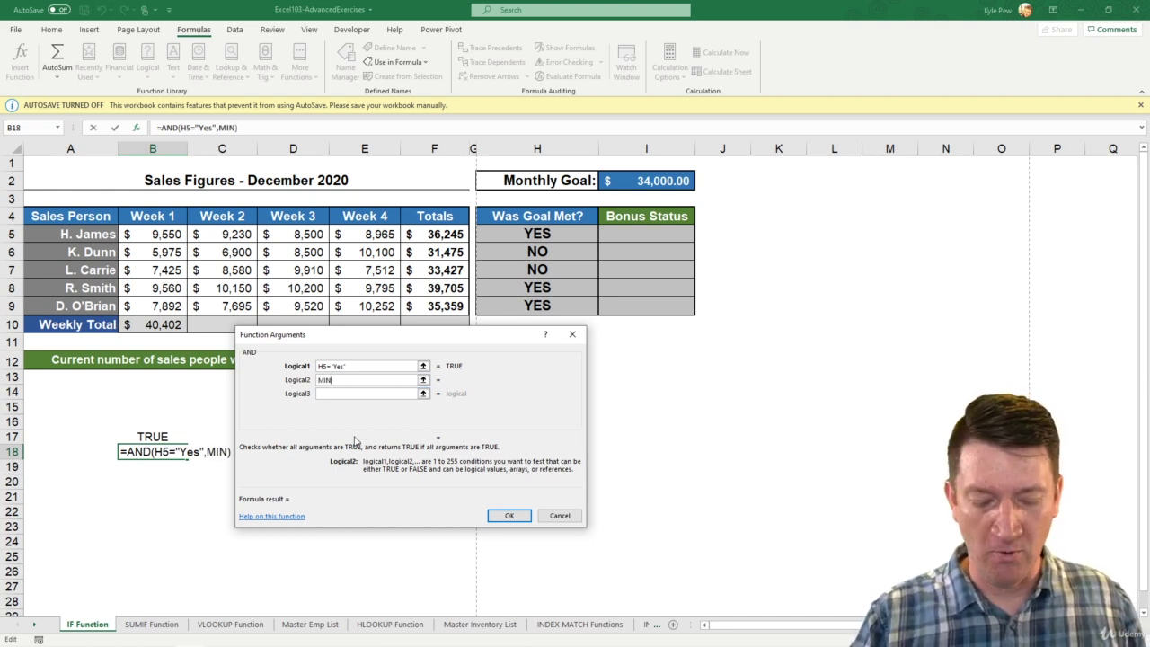
type("(")
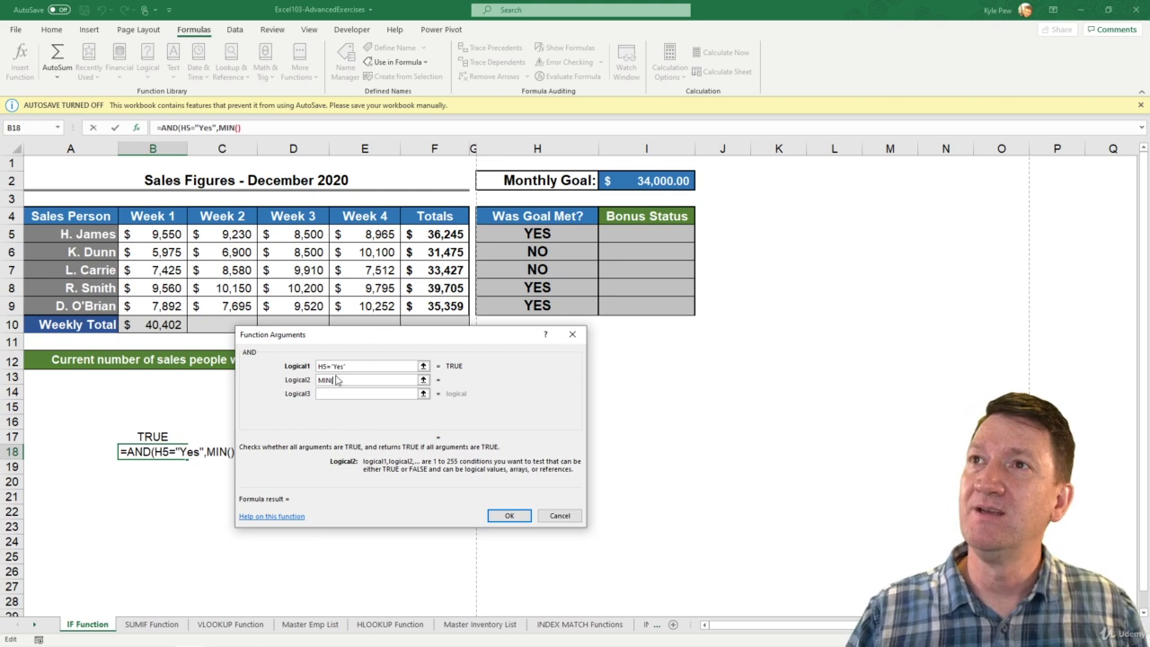
left_click_drag(150, 233, 339, 231)
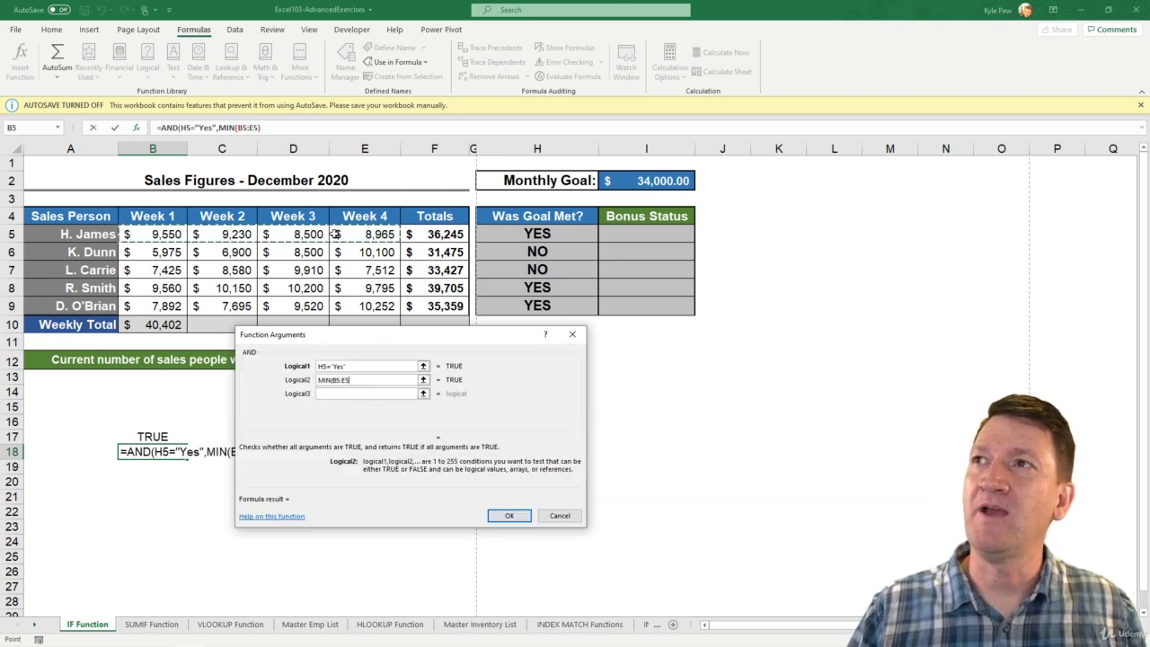
type(")")
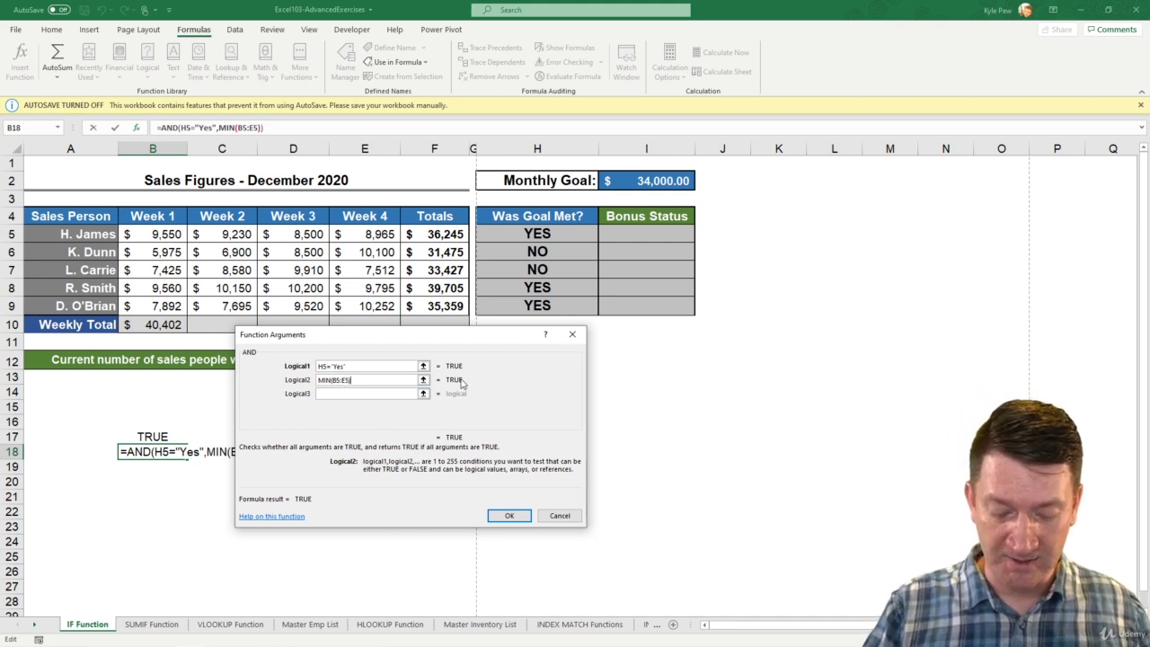
type(">=")
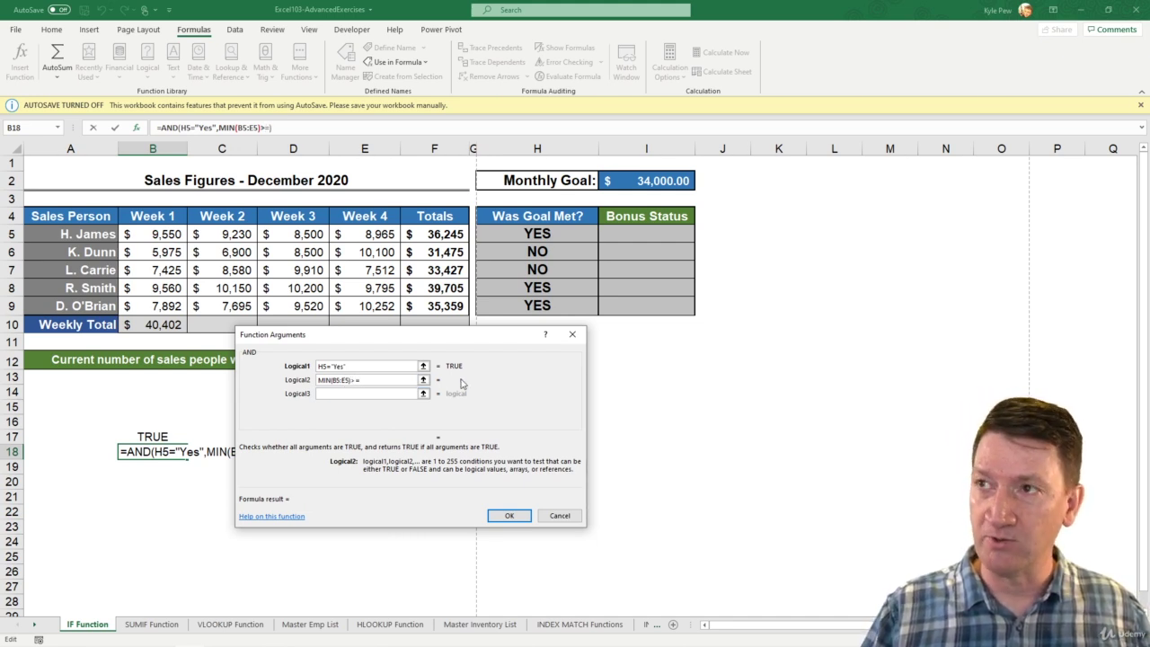
type("8000")
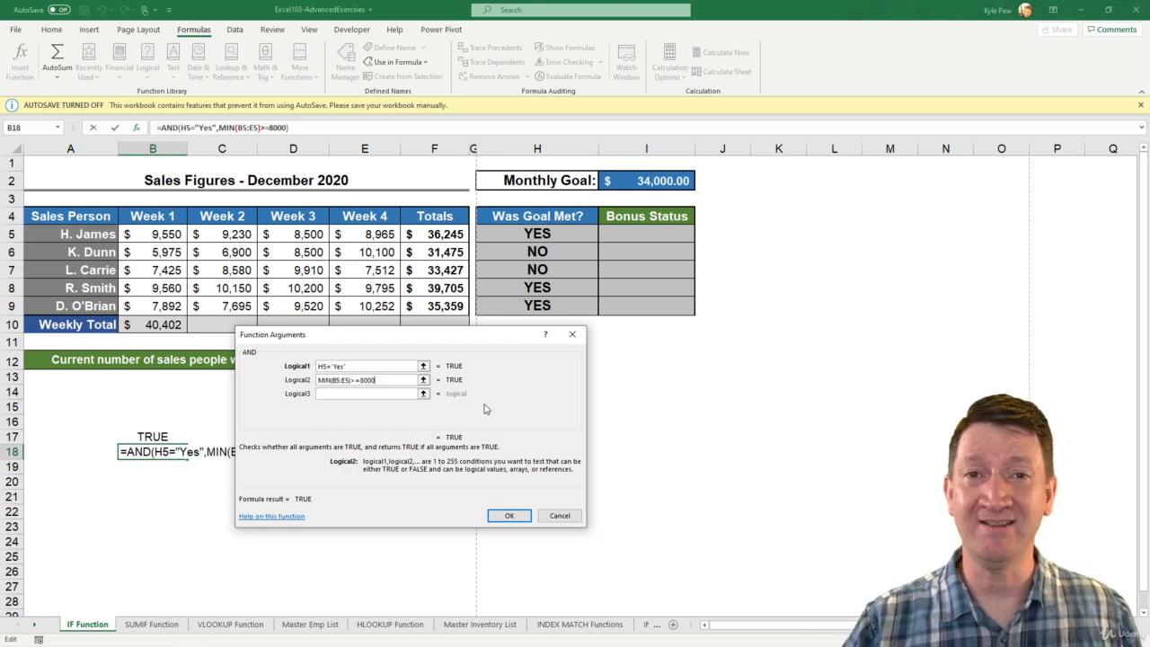
left_click(505, 517)
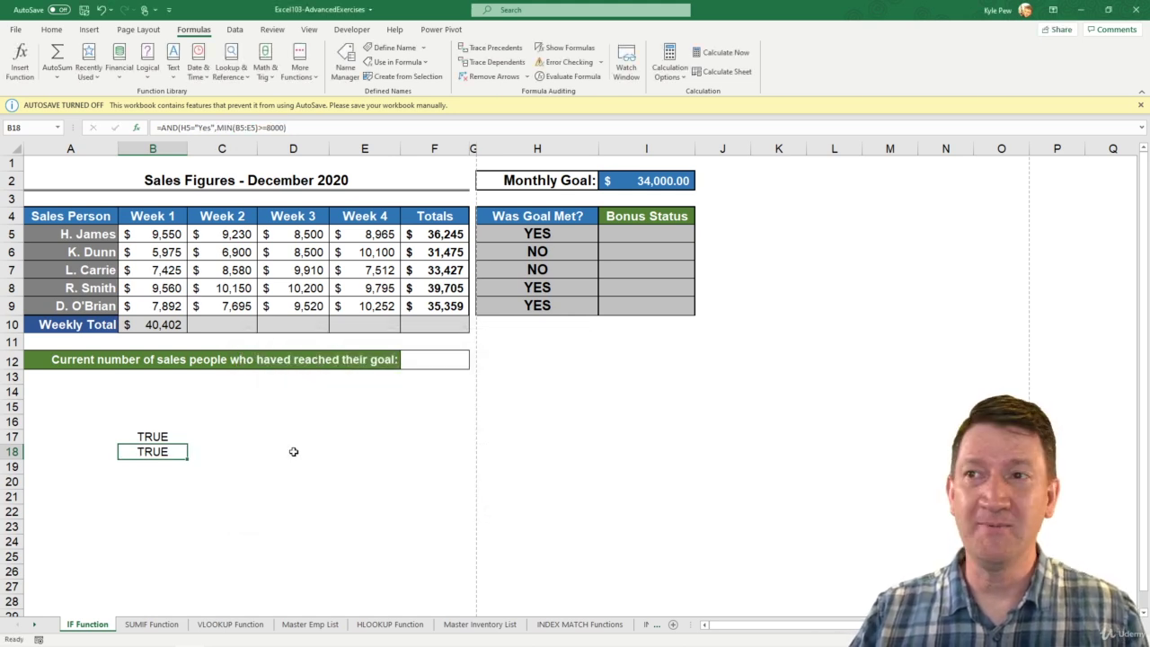
Open the AND formula in B18 to review its conditions and referenced cells
double_click(177, 452)
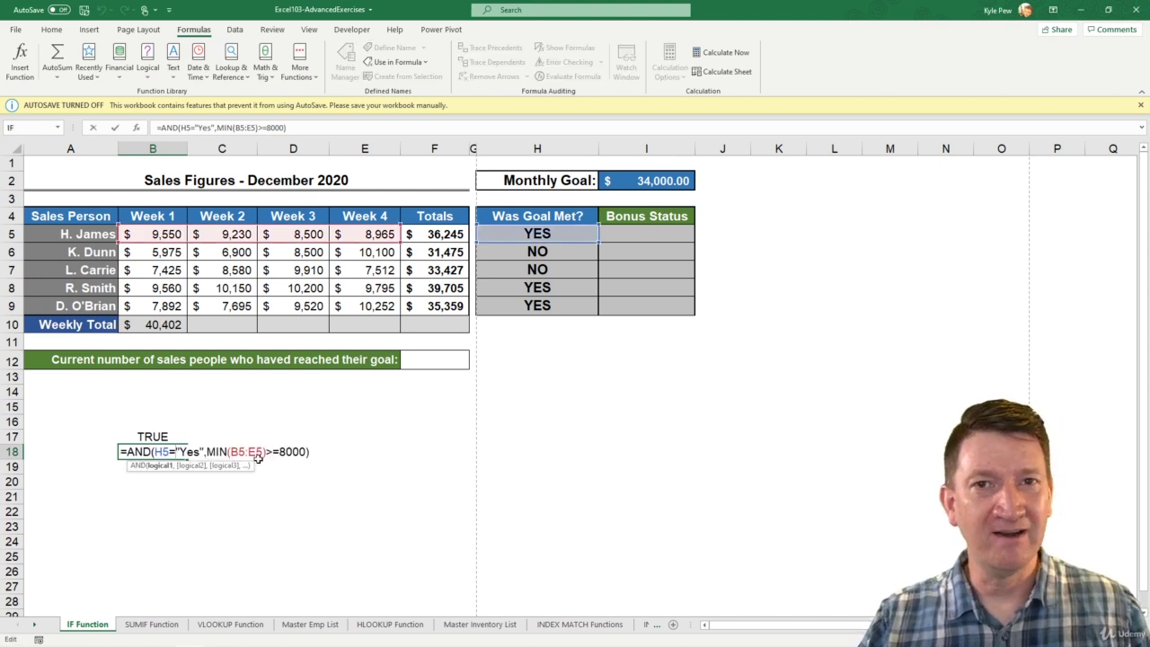